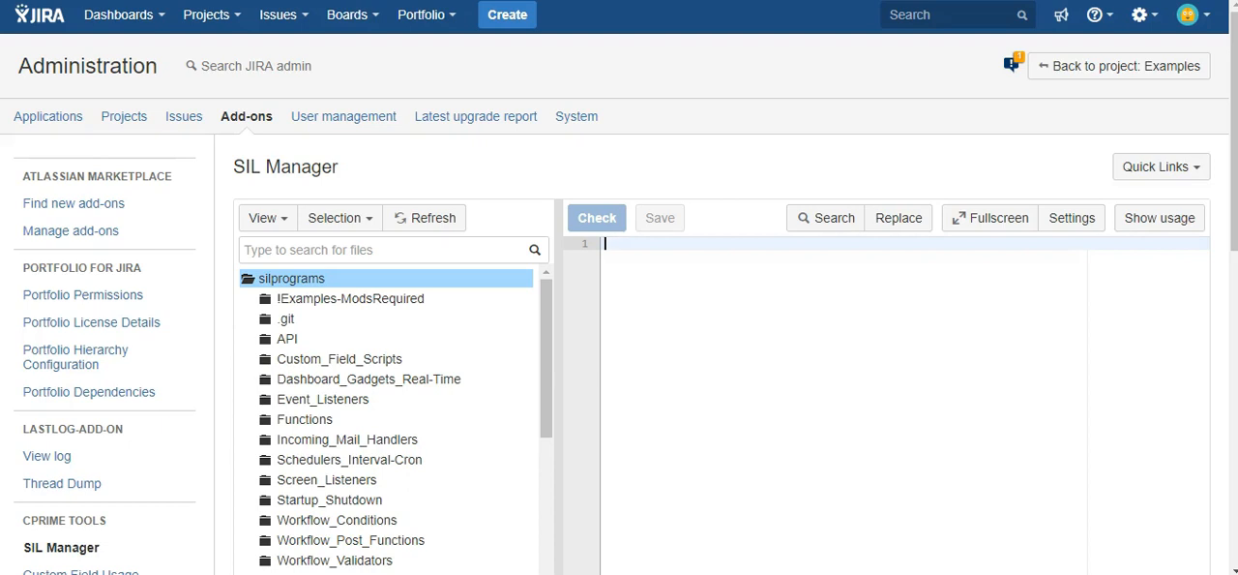
Expand the Workflow_Validators folder in the script file tree
{"action": "scroll", "coordinate": [437, 431], "scroll_direction": "down", "scroll_amount": 1}
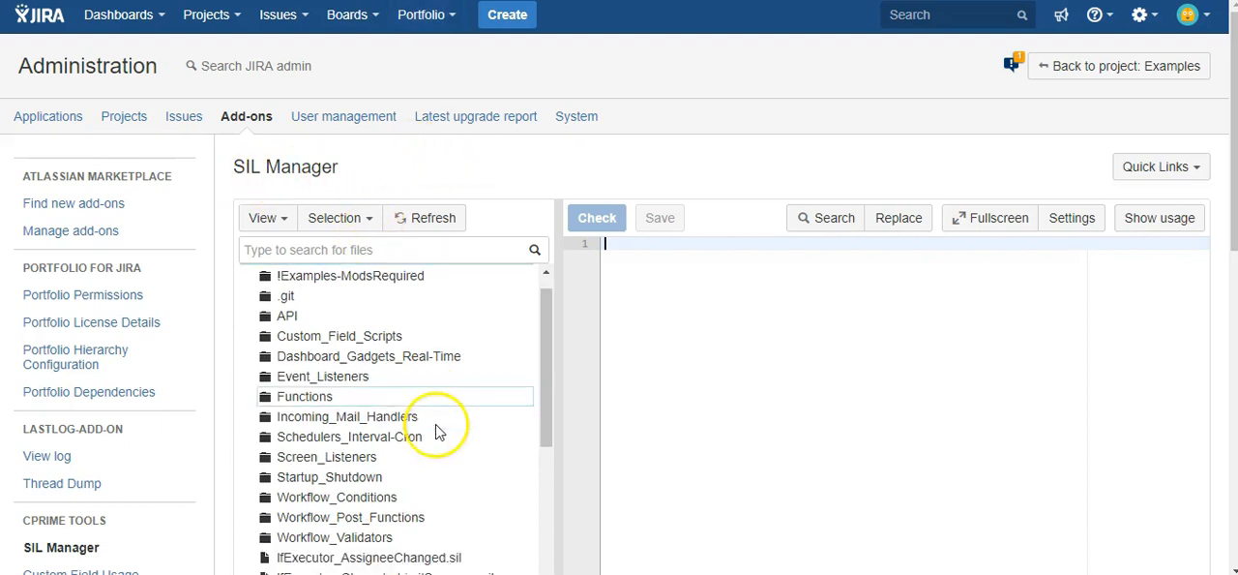
{"action": "scroll", "coordinate": [437, 431], "scroll_direction": "down", "scroll_amount": 2}
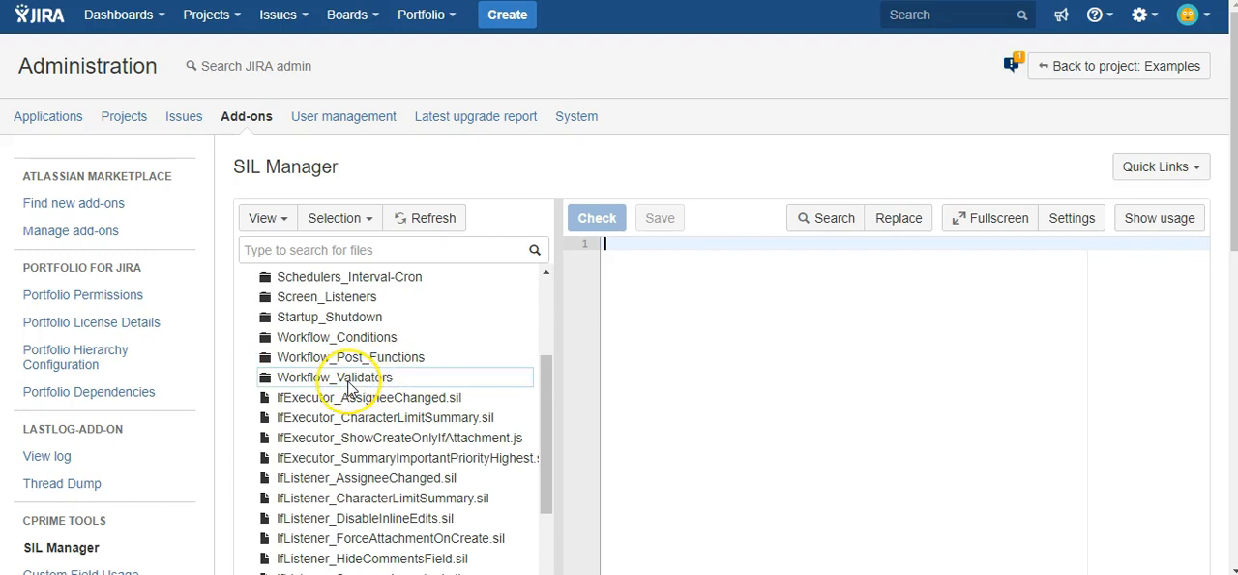
{"action": "left_click", "coordinate": [350, 381]}
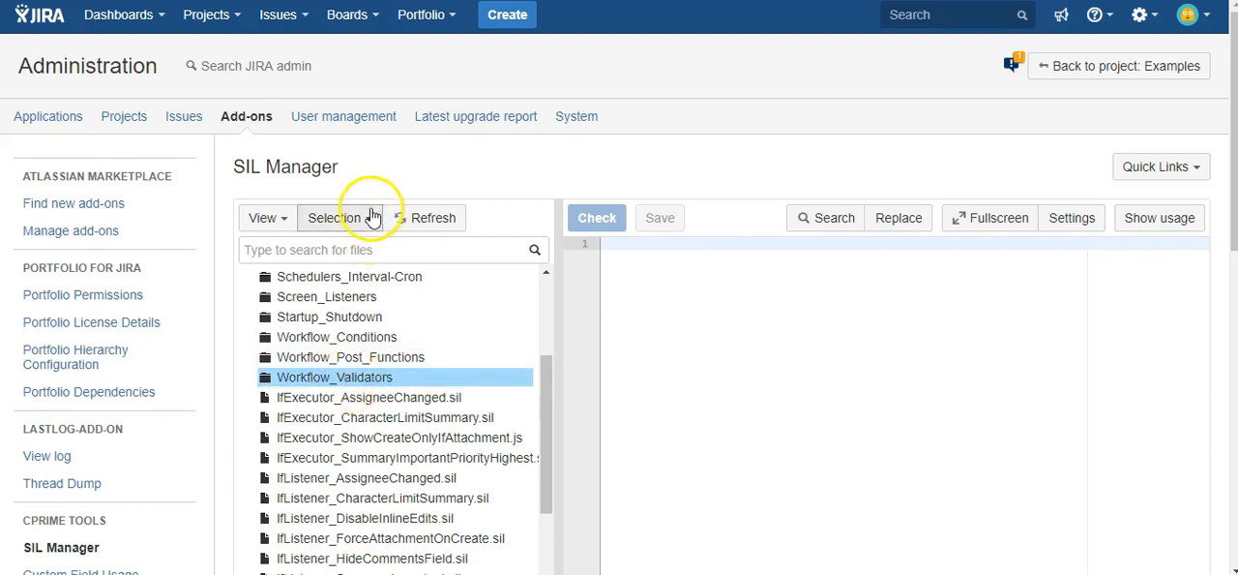
{"action": "double_click", "coordinate": [327, 378]}
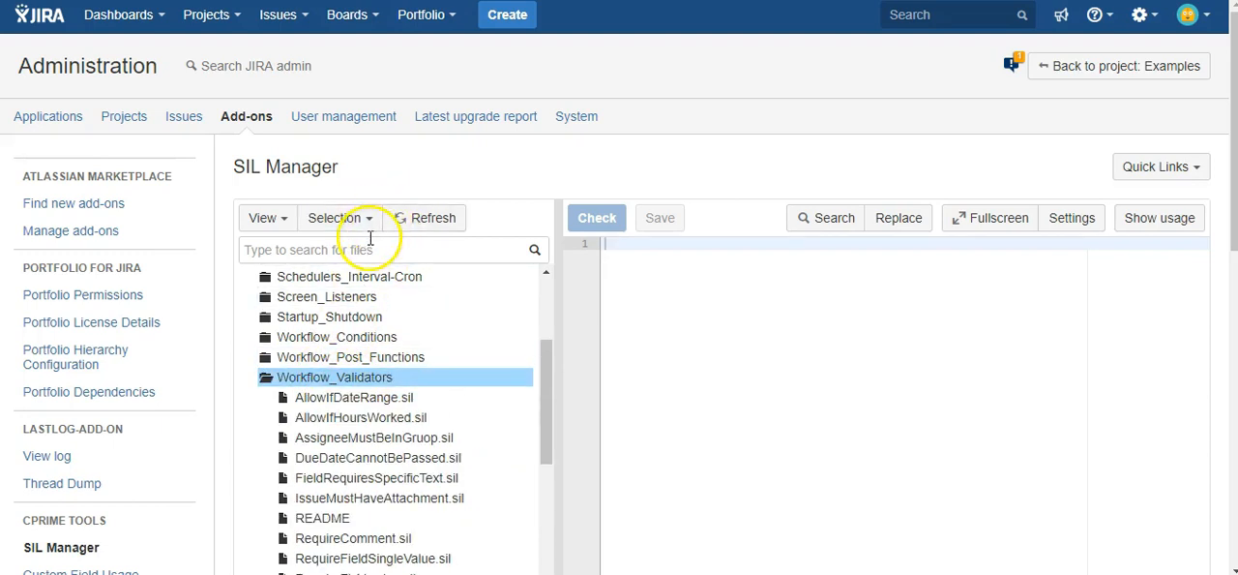
Create a new file named RequireFieldInSubtask.sil in the Workflow_Validators folder
{"action": "left_click", "coordinate": [360, 217]}
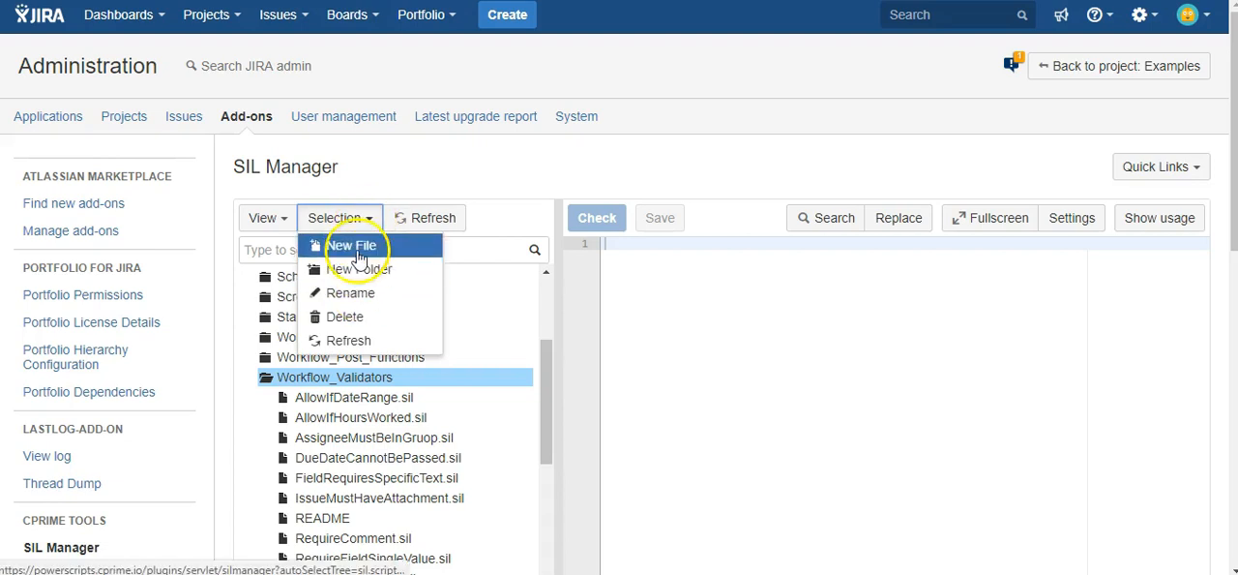
{"action": "left_click", "coordinate": [358, 254]}
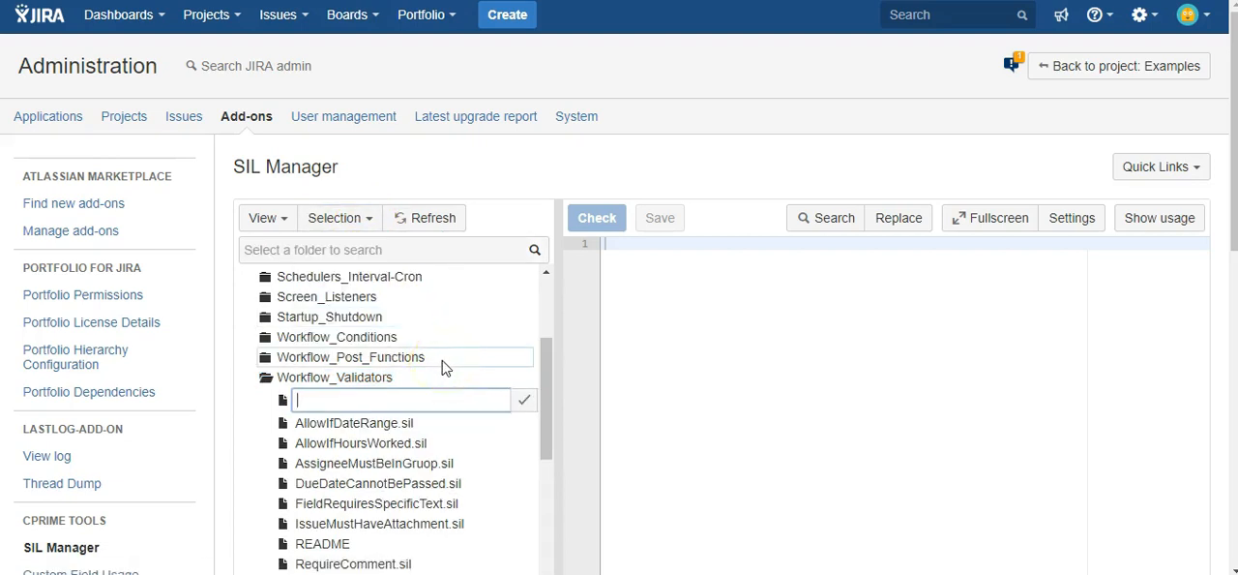
{"action": "type", "text": "RequireFieldInSub"}
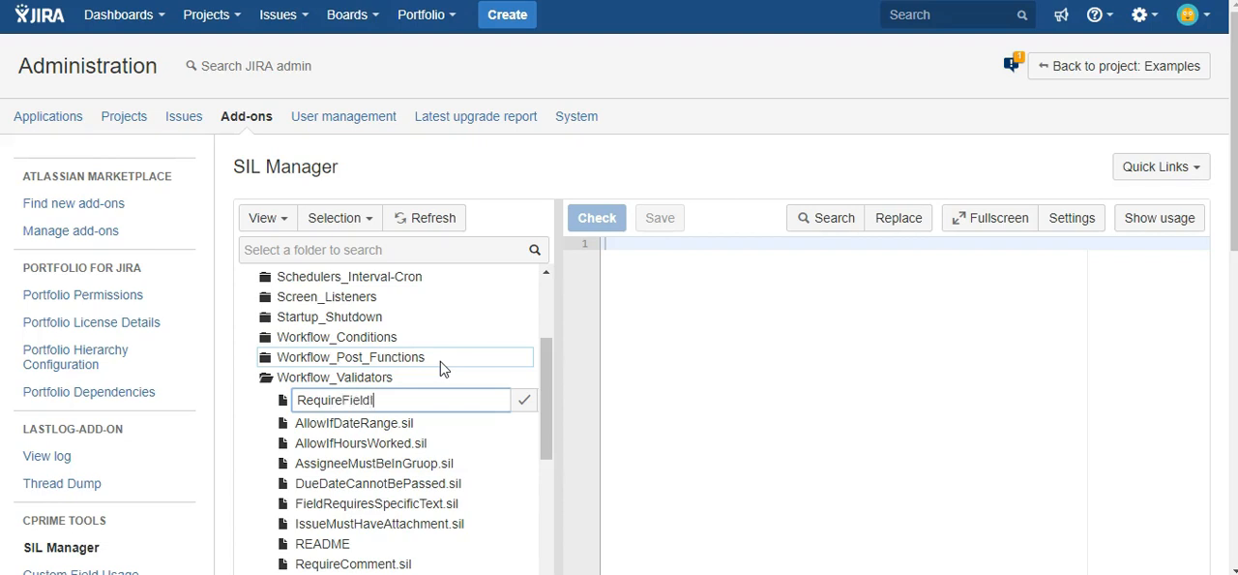
{"action": "type", "text": "task.sil"}
{"action": "key", "text": "Return"}
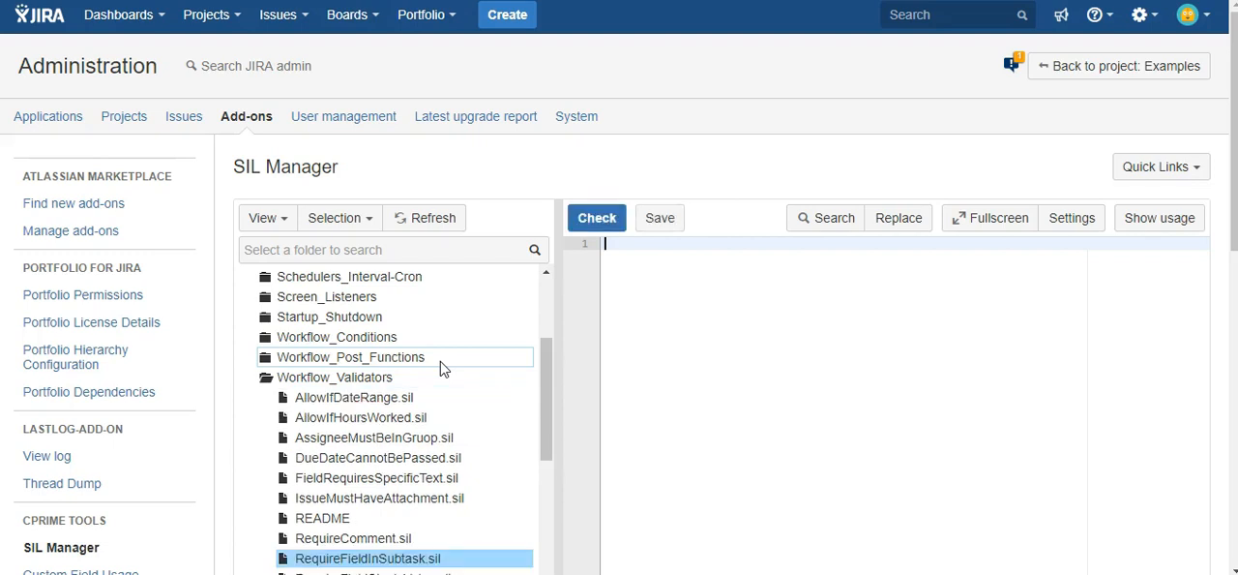
Copy the whole script from RequireFieldSingleValue.sil into the empty RequireFieldInSubtask.sil file
{"action": "scroll", "coordinate": [407, 399], "scroll_direction": "down", "scroll_amount": 2}
{"action": "scroll", "coordinate": [334, 387], "scroll_direction": "up", "scroll_amount": 1}
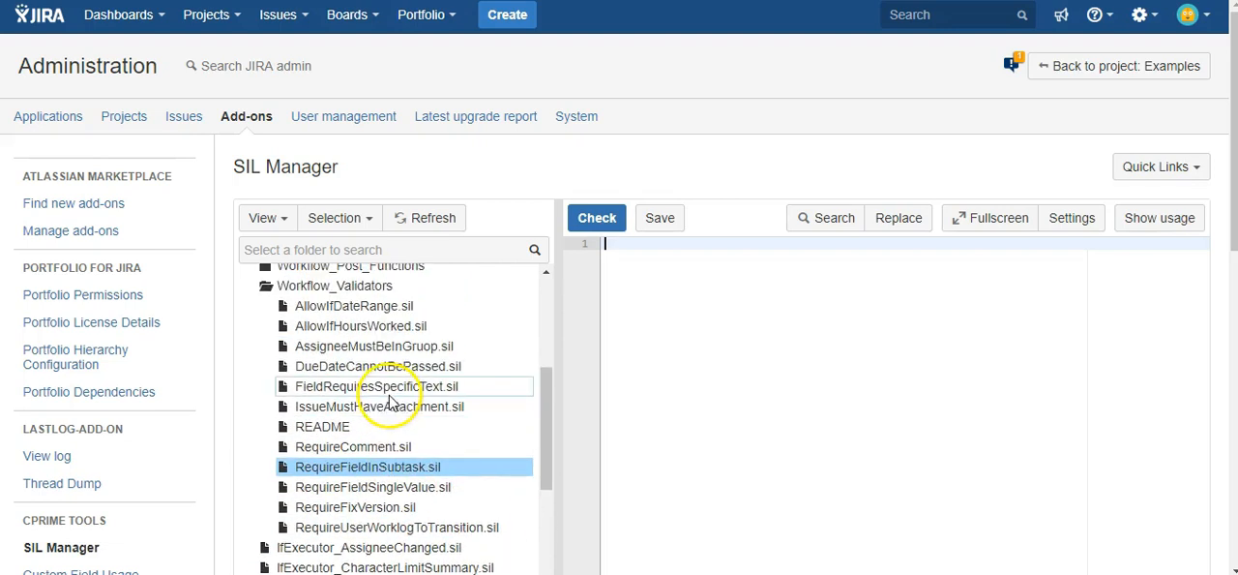
{"action": "left_click", "coordinate": [341, 494]}
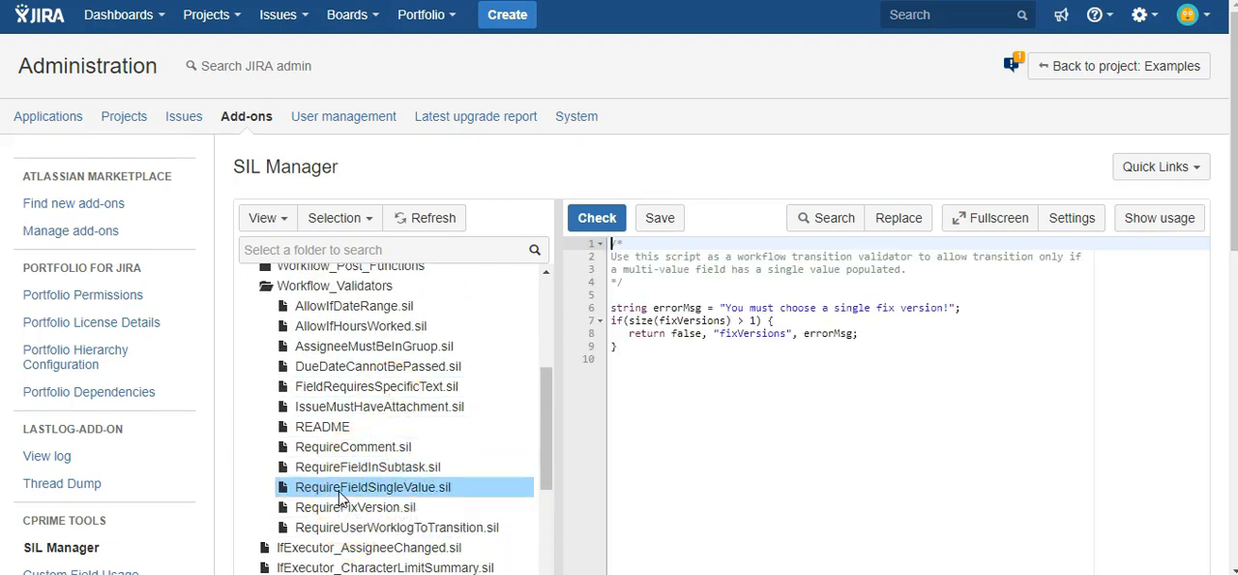
{"action": "left_click_drag", "start_coordinate": [735, 360], "coordinate": [602, 242]}
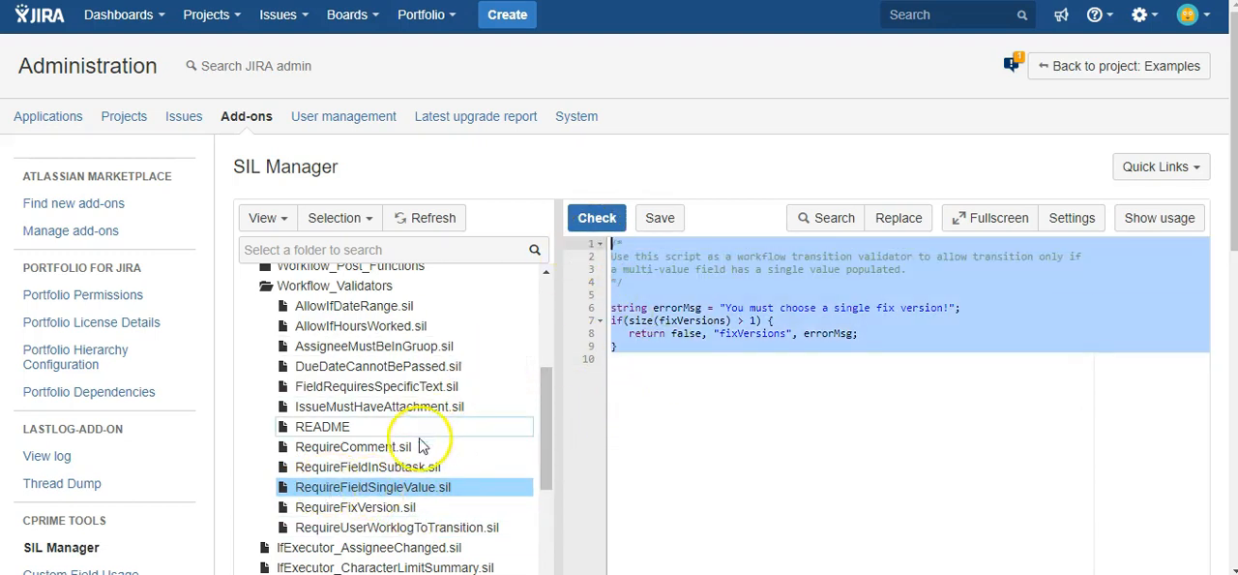
{"action": "left_click", "coordinate": [360, 466]}
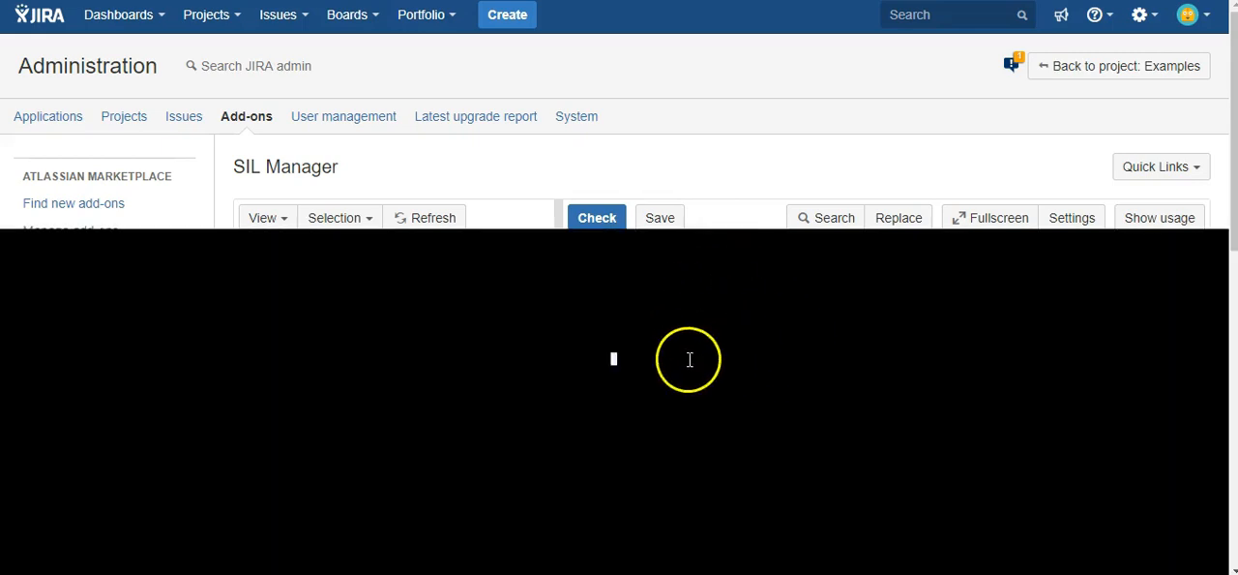
Change the end of the header comment to read "a field in the subtask is populated"
{"action": "scroll", "coordinate": [660, 324], "scroll_direction": "down", "scroll_amount": 2}
{"action": "scroll", "coordinate": [660, 324], "scroll_direction": "up", "scroll_amount": 1}
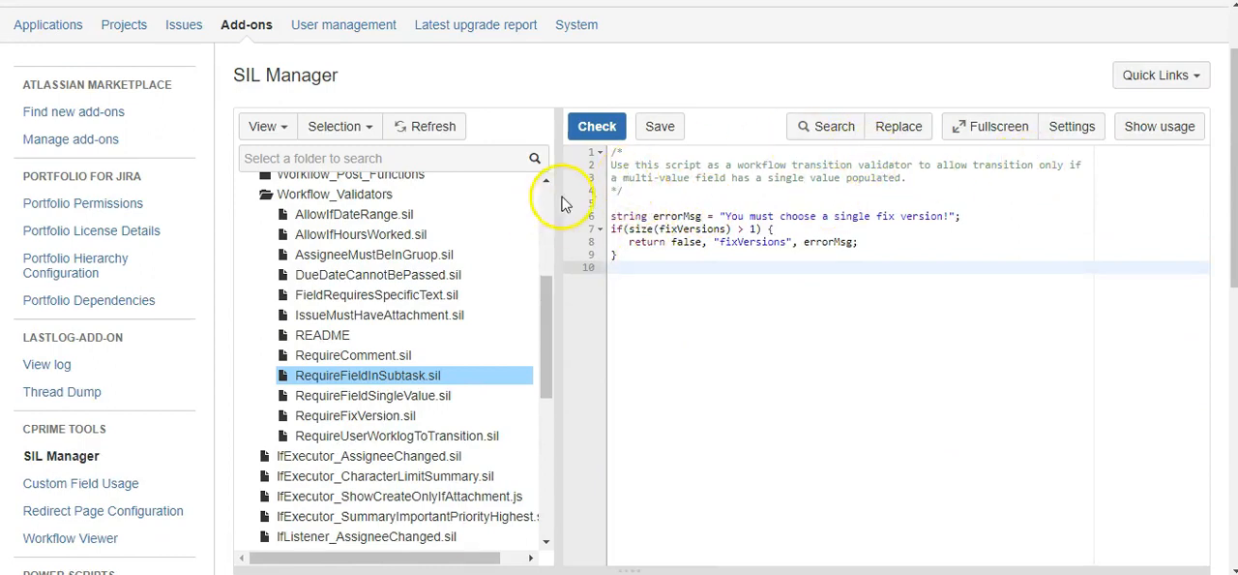
{"action": "left_click_drag", "start_coordinate": [909, 178], "coordinate": [624, 181]}
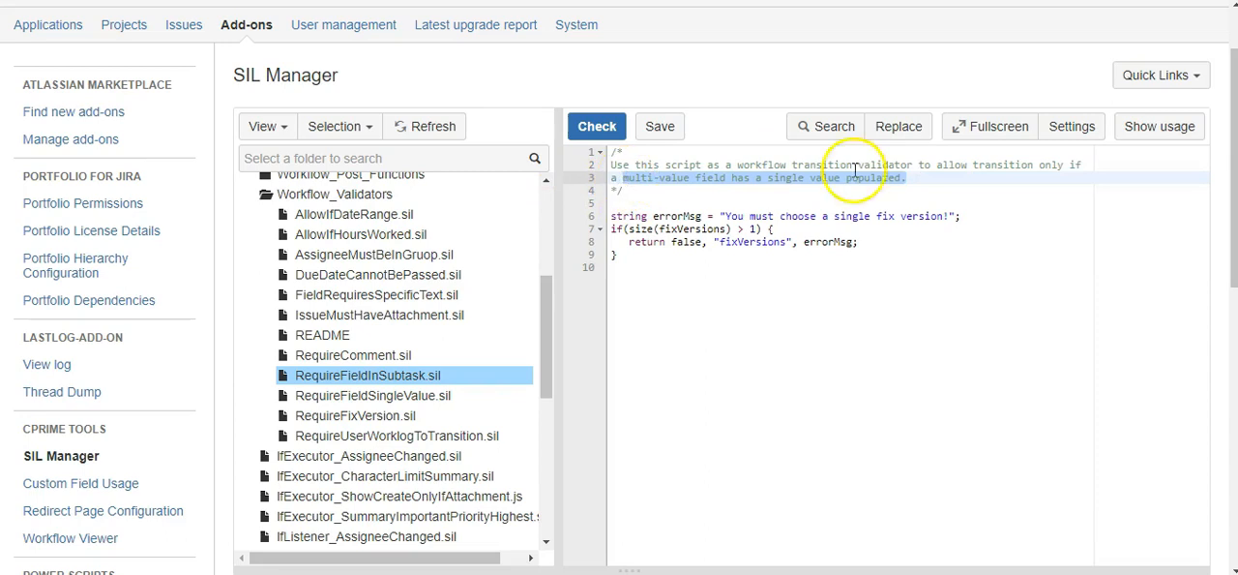
{"action": "key", "text": "BackSpace"}
{"action": "type", "text": "field "}
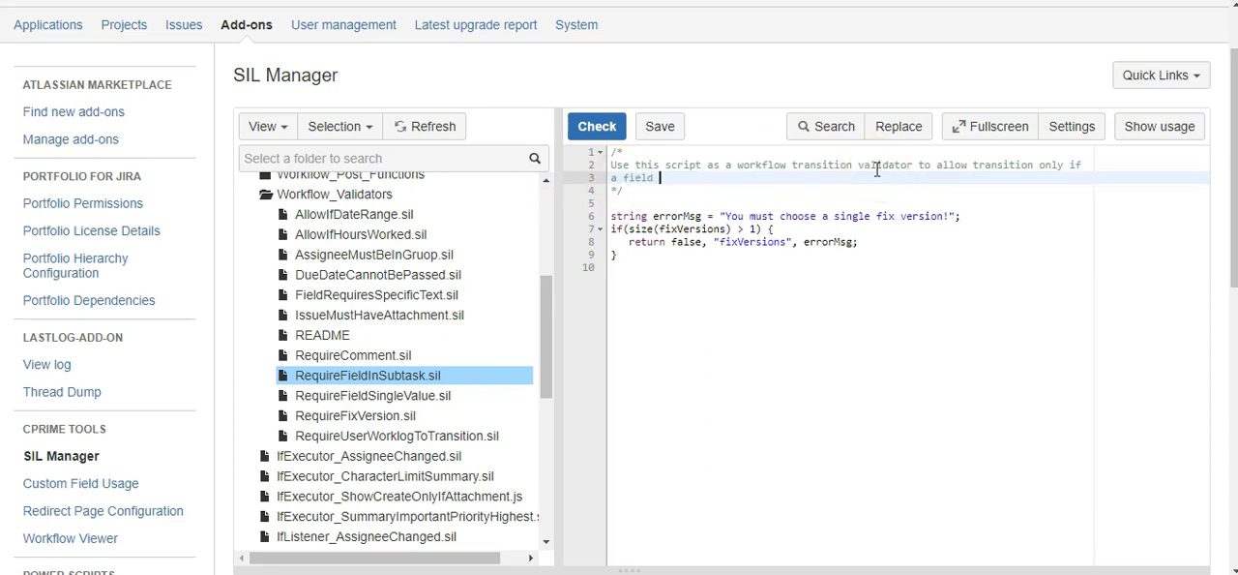
{"action": "type", "text": "in the subtask is populated"}
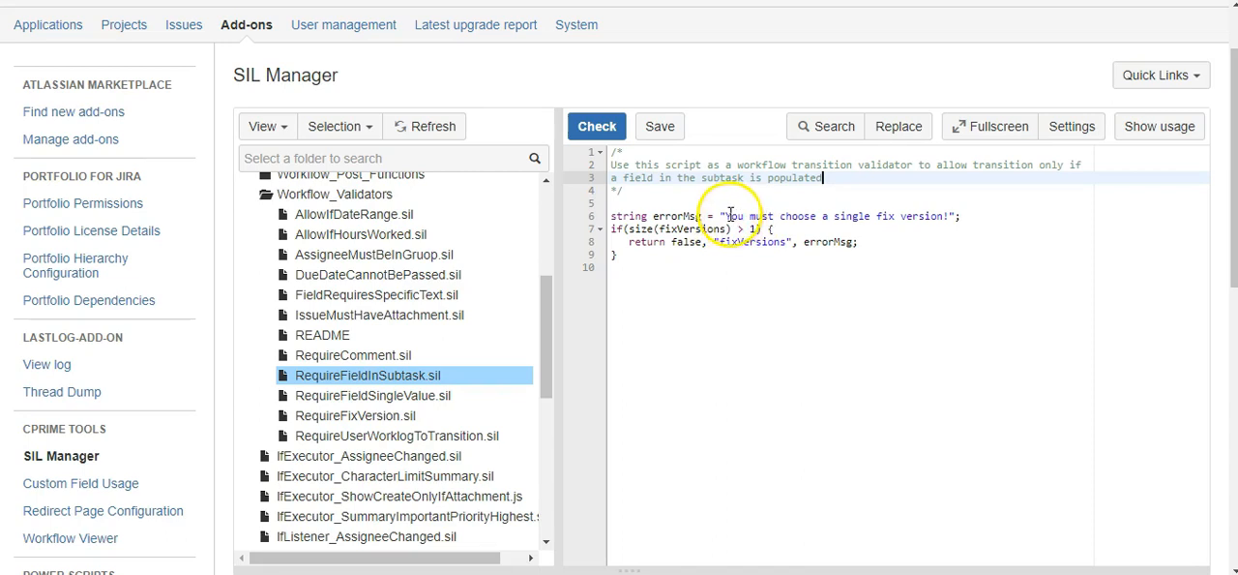
Set the errorMsg string to "You must have a value for the Fruit field in a subtask entered before this issue can be completed."
{"action": "left_click_drag", "start_coordinate": [780, 216], "coordinate": [950, 215]}
{"action": "type", "text": "have a"}
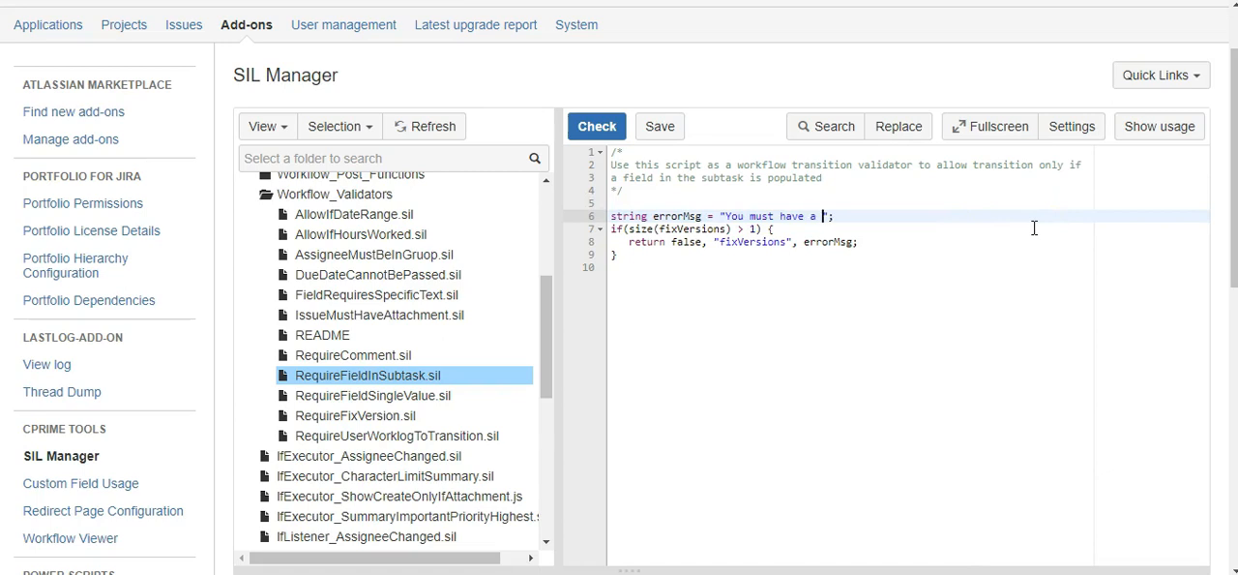
{"action": "type", "text": " value "}
{"action": "type", "text": "in the"}
{"action": "type", "text": "F"}
{"action": "key", "text": "BackSpace"}
{"action": "key", "text": "BackSpace"}
{"action": "key", "text": "BackSpace"}
{"action": "key", "text": "BackSpace"}
{"action": "key", "text": "BackSpace"}
{"action": "key", "text": "BackSpace"}
{"action": "key", "text": "BackSpace"}
{"action": "key", "text": "BackSpace"}
{"action": "type", "text": "for the Fruit field in a subta"}
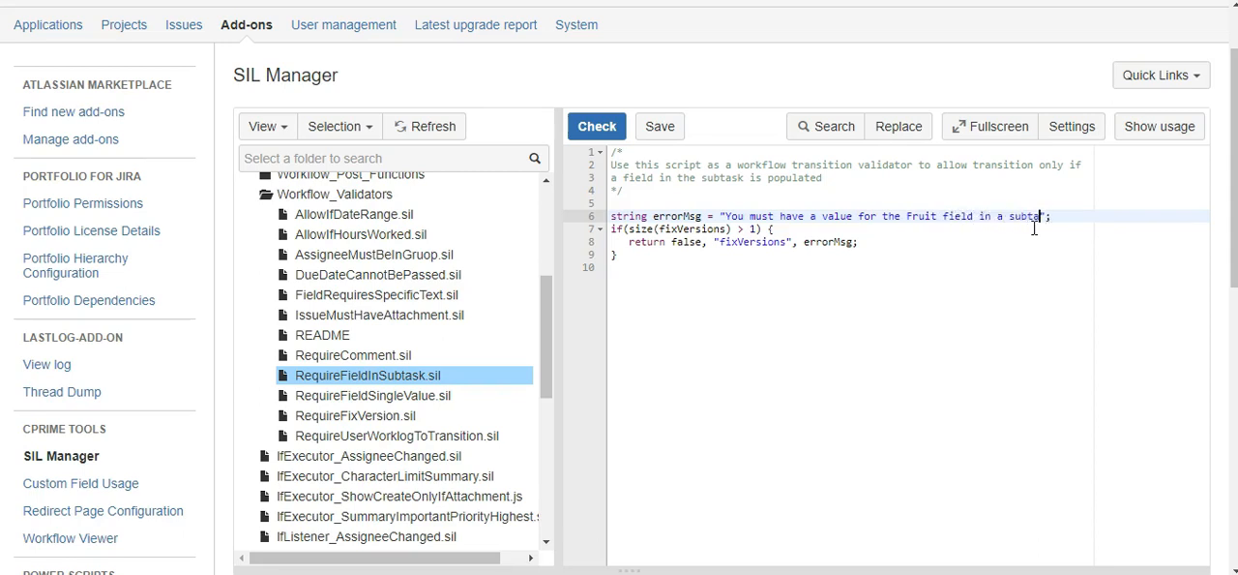
{"action": "type", "text": "sk "}
{"action": "type", "text": "entered be"}
{"action": "type", "text": "fore this "}
{"action": "type", "text": "issue can be "}
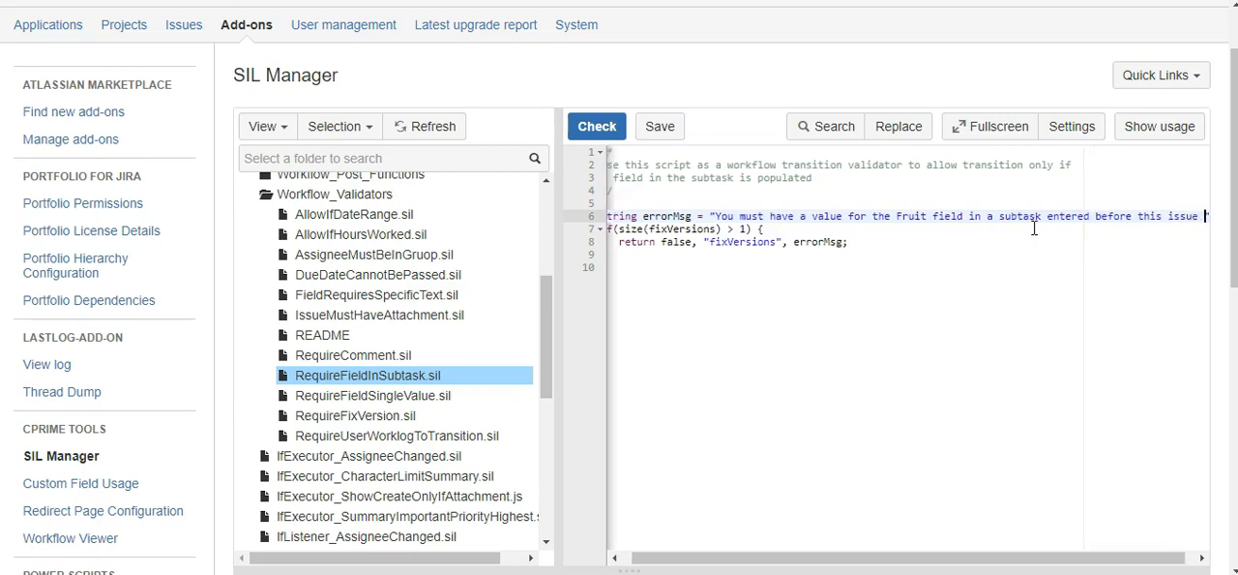
{"action": "type", "text": "completed."}
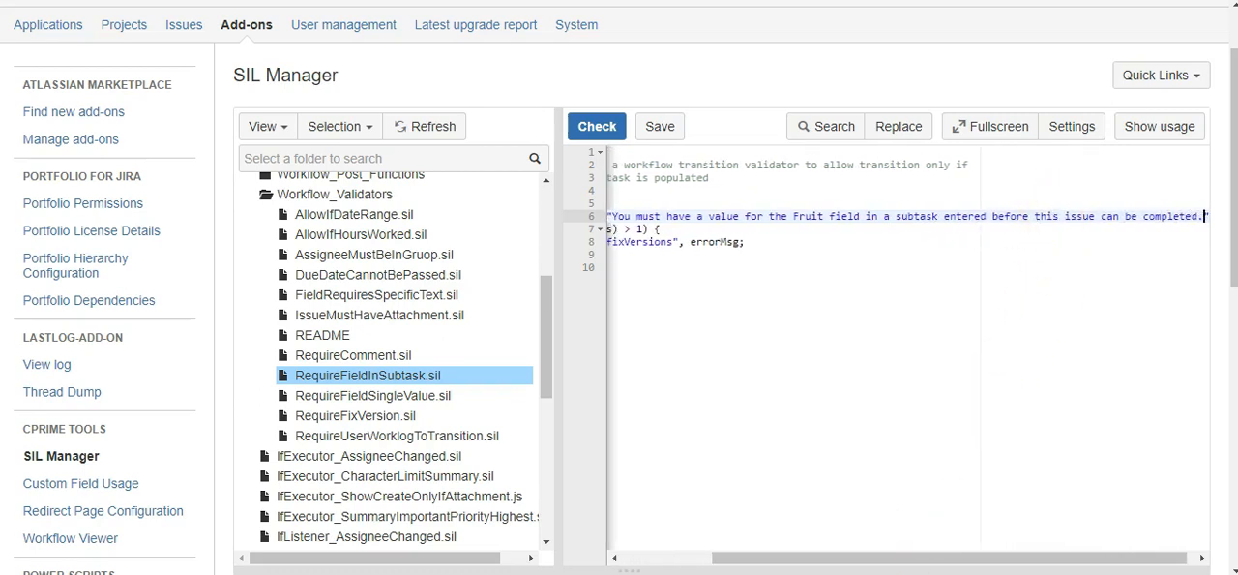
Remove the condition size(fixVersions) > 1 from the if statement, leaving its parentheses empty
{"action": "left_click_drag", "start_coordinate": [884, 563], "coordinate": [710, 559]}
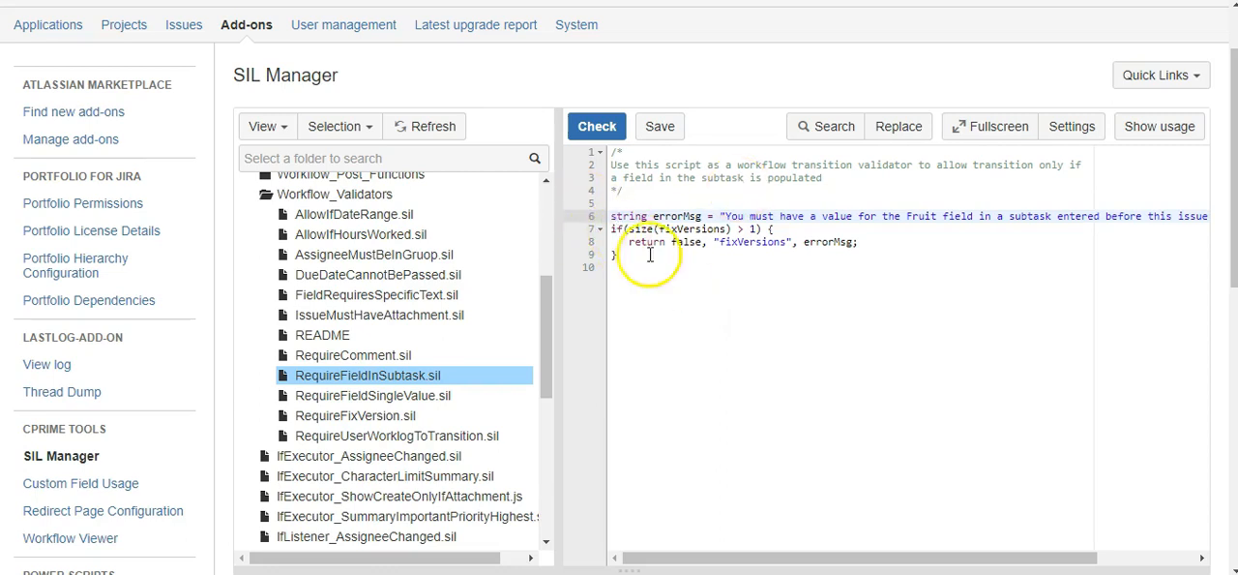
{"action": "left_click_drag", "start_coordinate": [611, 229], "coordinate": [759, 228]}
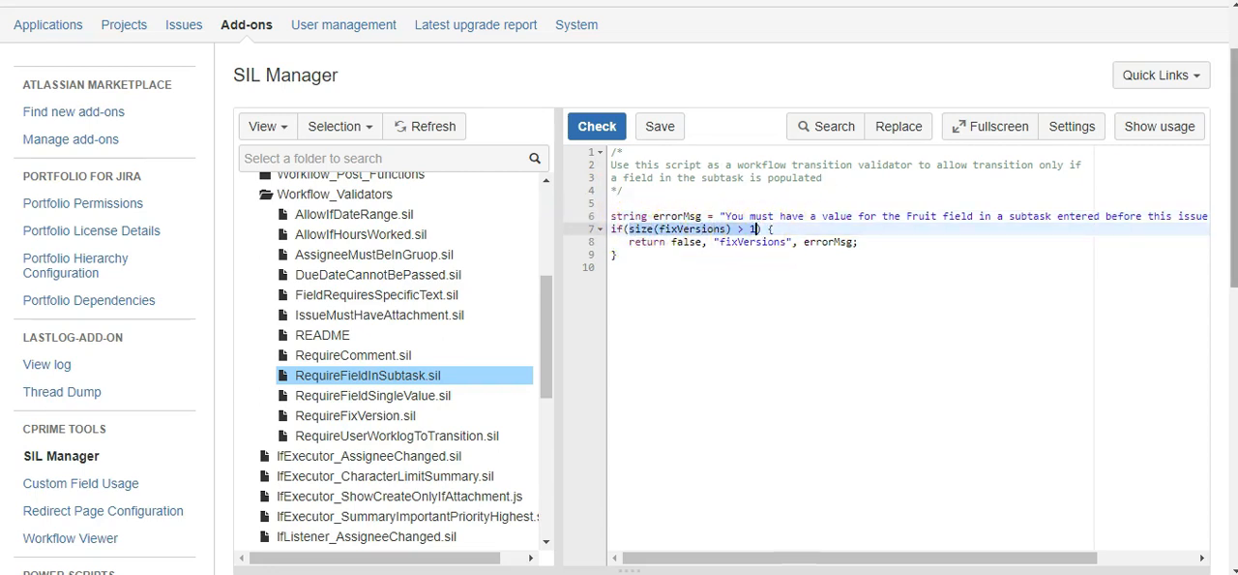
{"action": "key", "text": "BackSpace"}
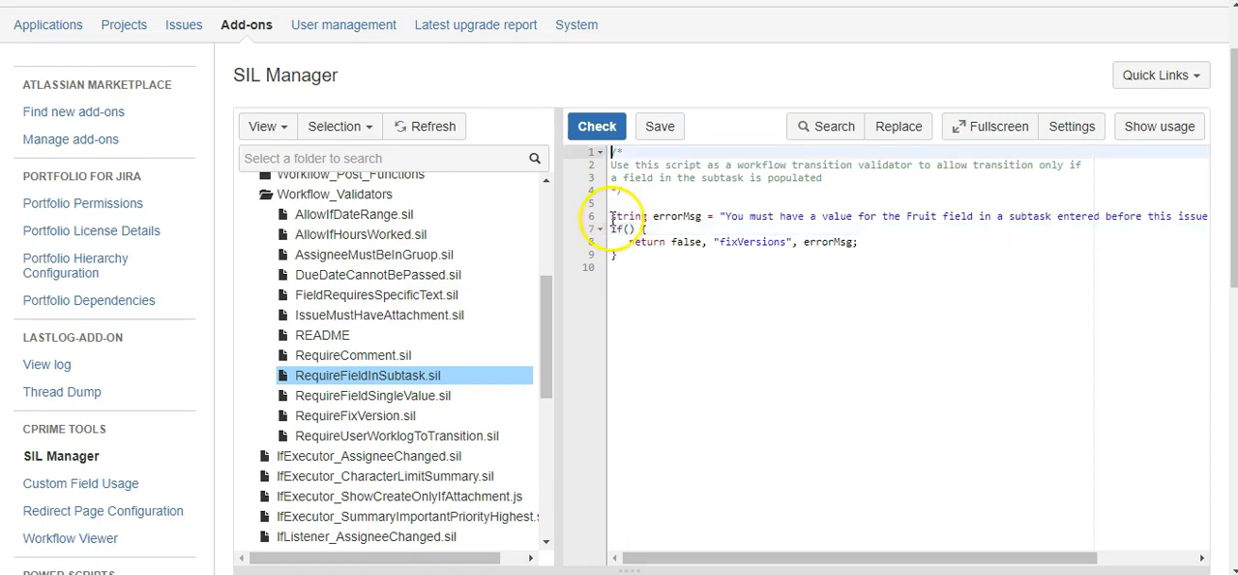
Insert one blank line above the if statement and another above the errorMsg declaration
{"action": "left_click", "coordinate": [614, 218]}
{"action": "key", "text": "Down"}
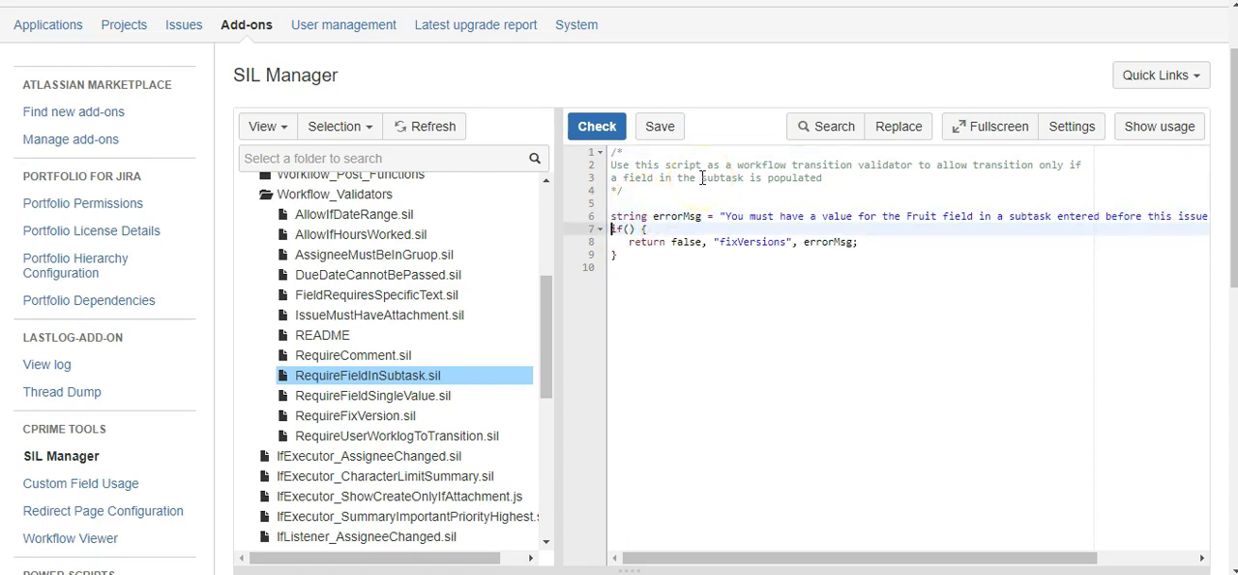
{"action": "key", "text": "Return"}
{"action": "key", "text": "Up"}
{"action": "key", "text": "Up"}
{"action": "key", "text": "Return"}
{"action": "key", "text": "Up"}
Declare the array string [] subtasks = subtasks(); on the line above errorMsg
{"action": "type", "text": "stringbg"}
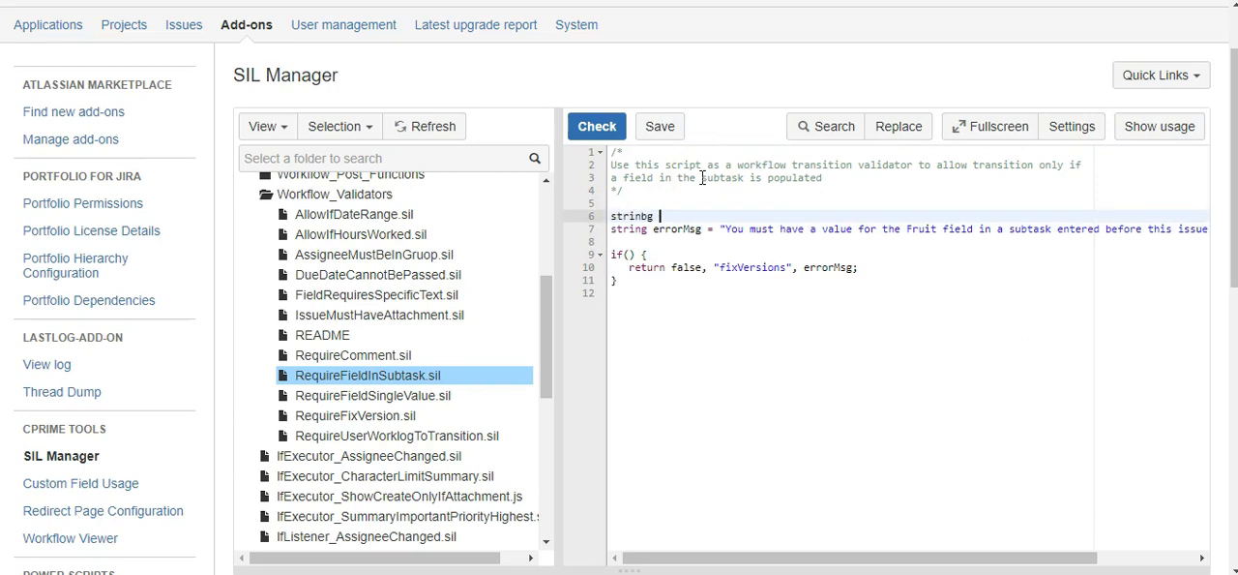
{"action": "key", "text": "BackSpace"}
{"action": "key", "text": "BackSpace"}
{"action": "key", "text": "BackSpace"}
{"action": "key", "text": "BackSpace"}
{"action": "type", "text": "g ["}
{"action": "type", "text": "]"}
{"action": "type", "text": " subt"}
{"action": "type", "text": "ask"}
{"action": "type", "text": "ks"}
{"action": "type", "text": "subta"}
{"action": "type", "text": "sks"}
{"action": "type", "text": "()"}
{"action": "type", "text": ";"}
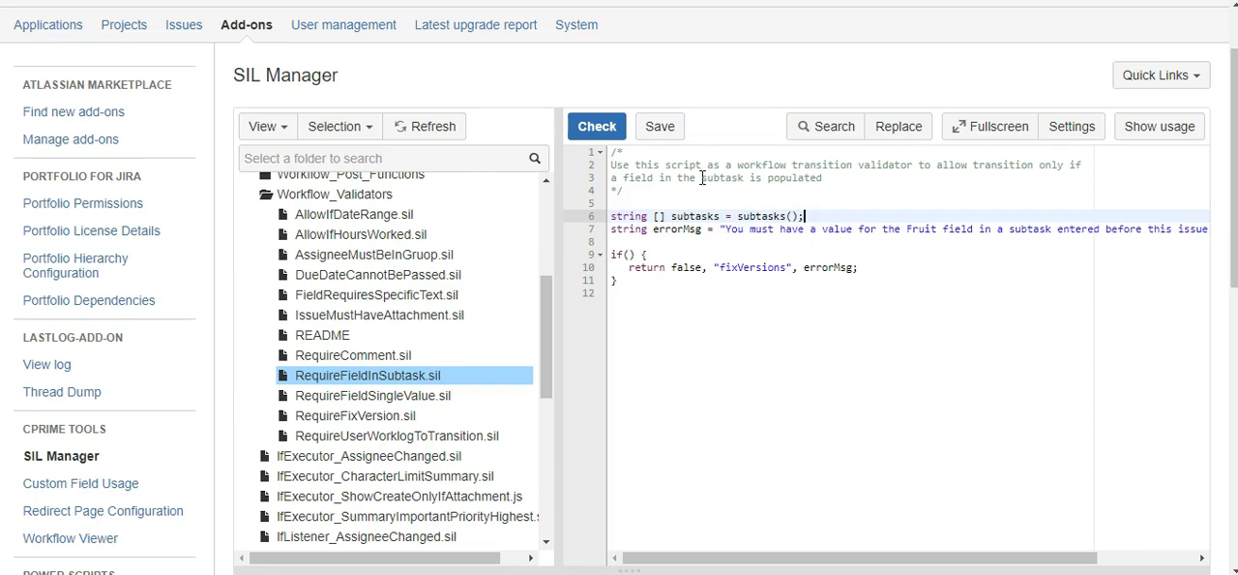
Check the script for errors, pass key as the argument of subtasks(), and check it again
{"action": "left_click", "coordinate": [584, 134]}
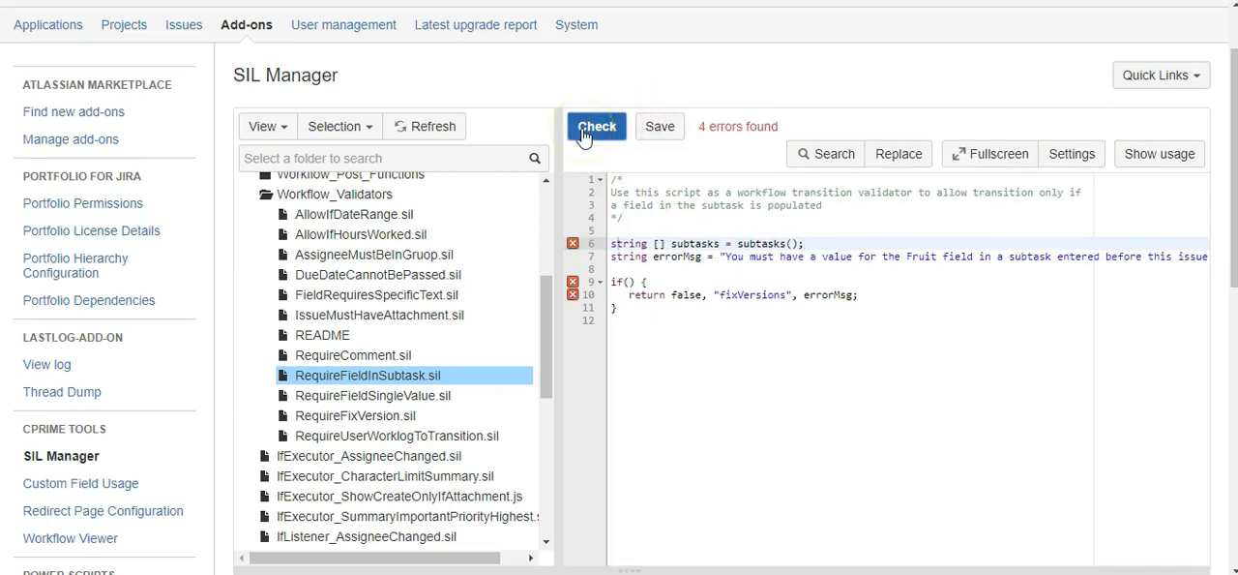
{"action": "mouse_move", "coordinate": [574, 244]}
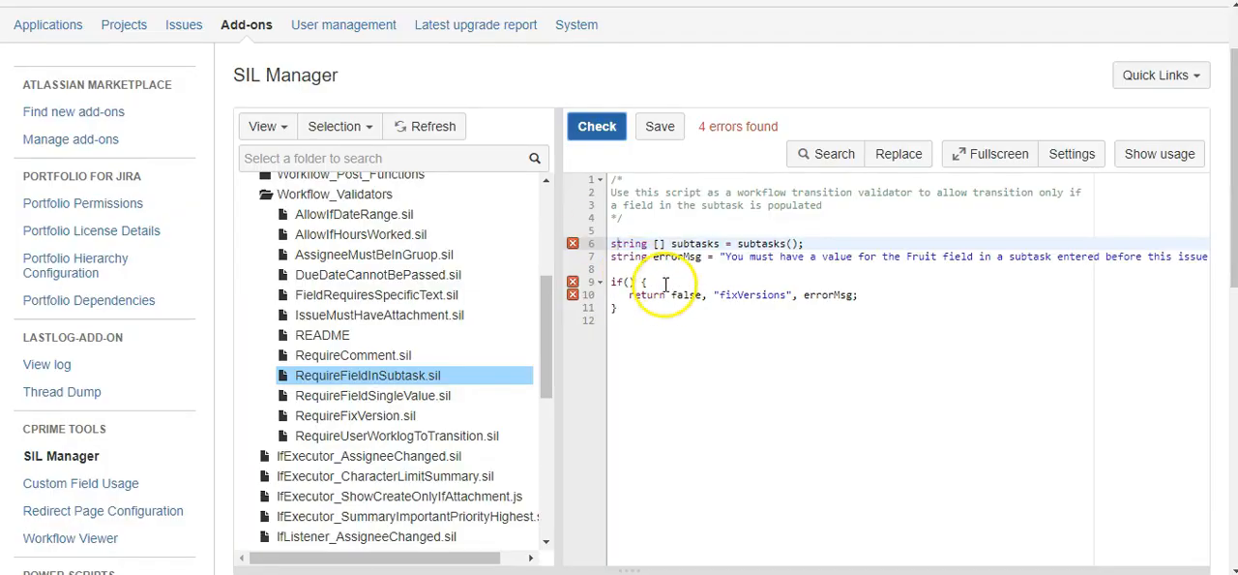
{"action": "left_click", "coordinate": [791, 244]}
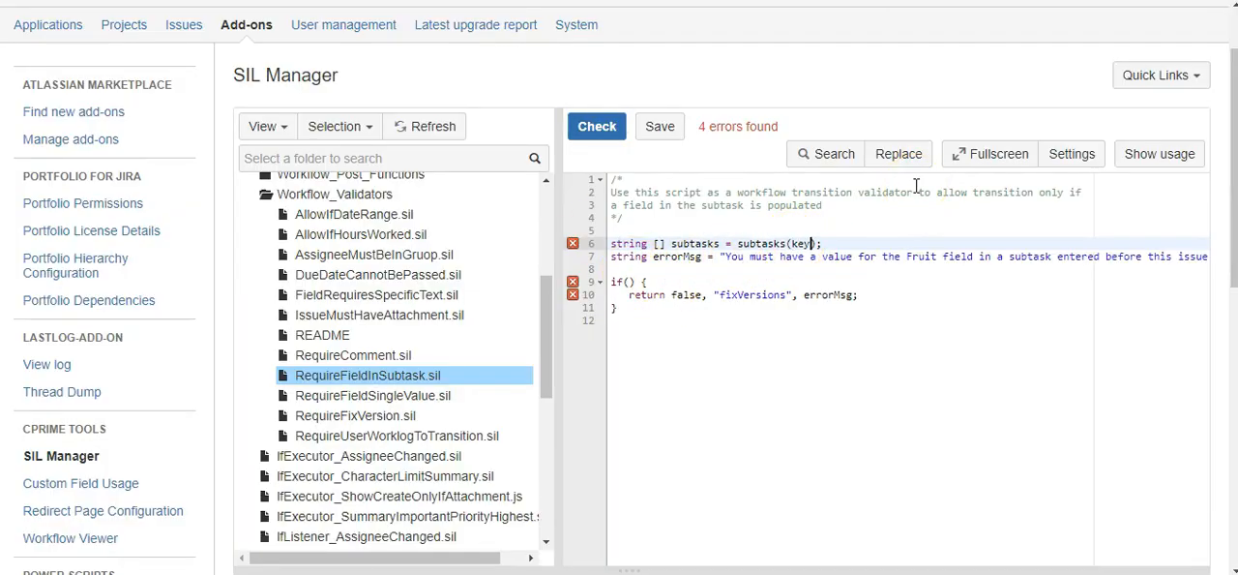
{"action": "left_click", "coordinate": [590, 126]}
Add the loop for(string st in subtasks) with an empty brace block above the if statement, separated by a blank line
{"action": "left_click", "coordinate": [625, 282]}
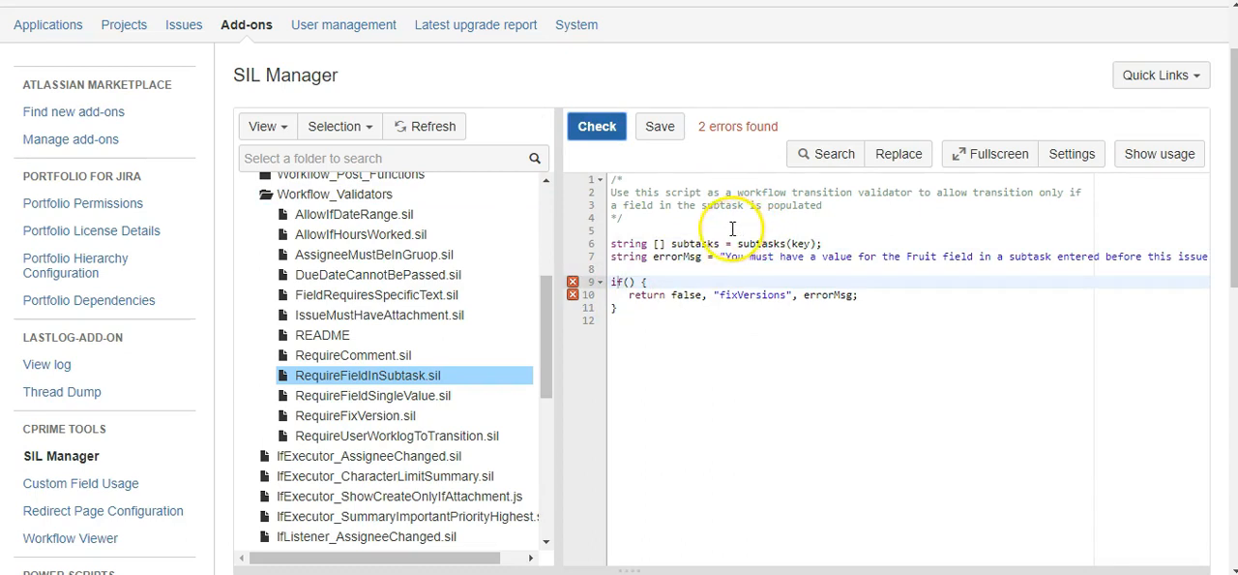
{"action": "left_click", "coordinate": [630, 282]}
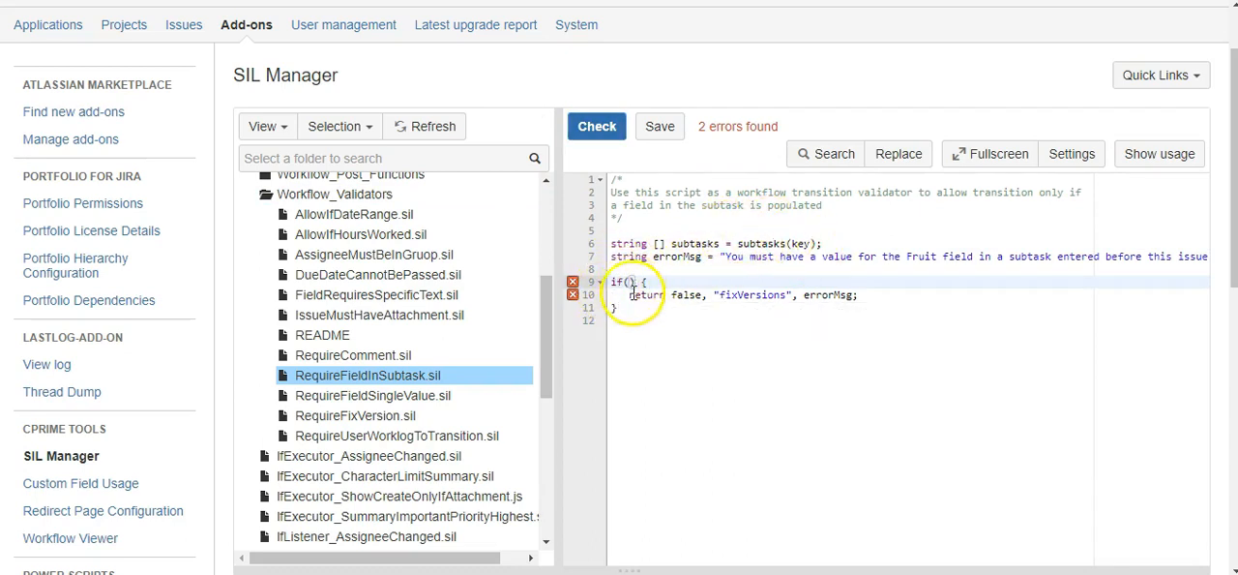
{"action": "key", "text": "Home"}
{"action": "key", "text": "Return"}
{"action": "key", "text": "Return"}
{"action": "key", "text": "Up"}
{"action": "key", "text": "Up"}
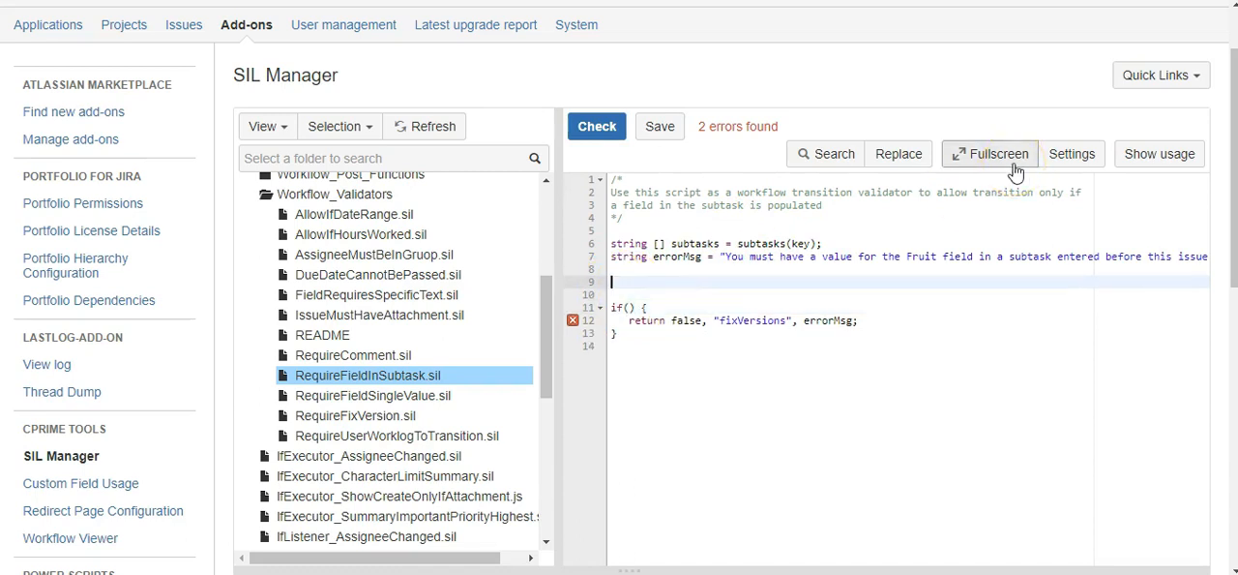
{"action": "type", "text": "for(string st in subtasks) {"}
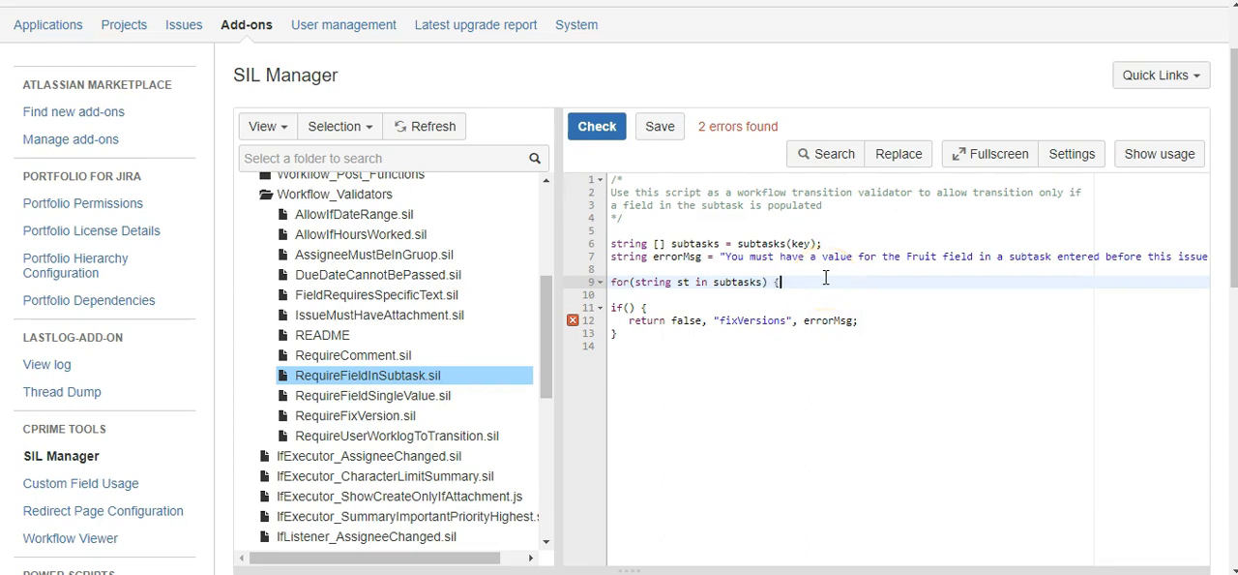
{"action": "key", "text": "Return"}
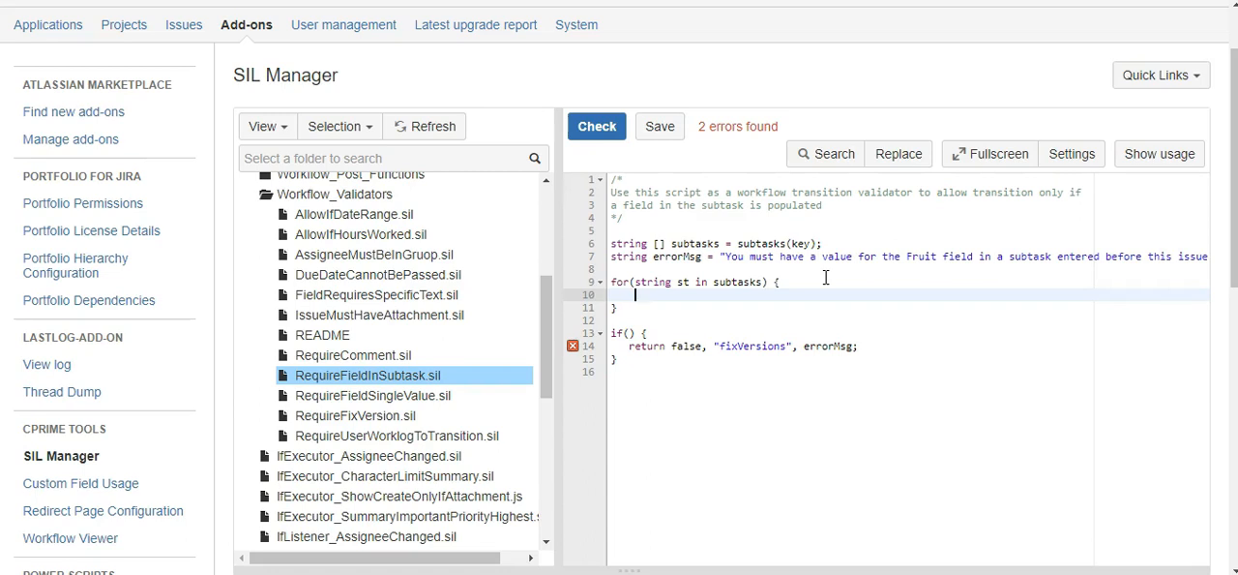
Add the condition if(%st%.fruit) inside the for loop and check the script for errors
{"action": "type", "text": "(%st%.fruit"}
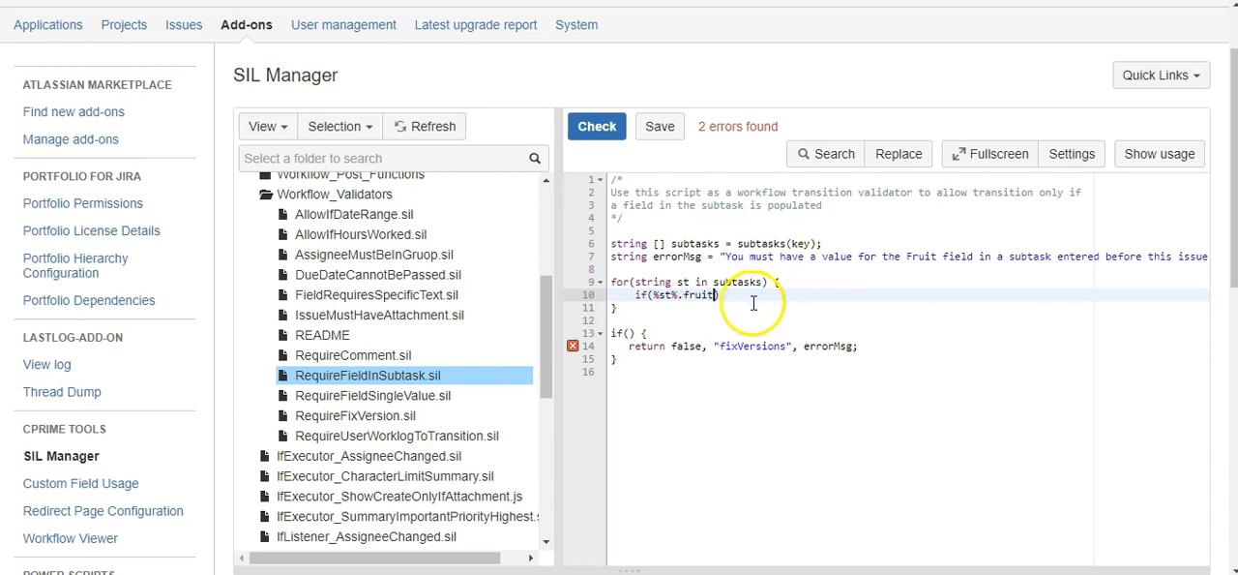
{"action": "left_click", "coordinate": [593, 130]}
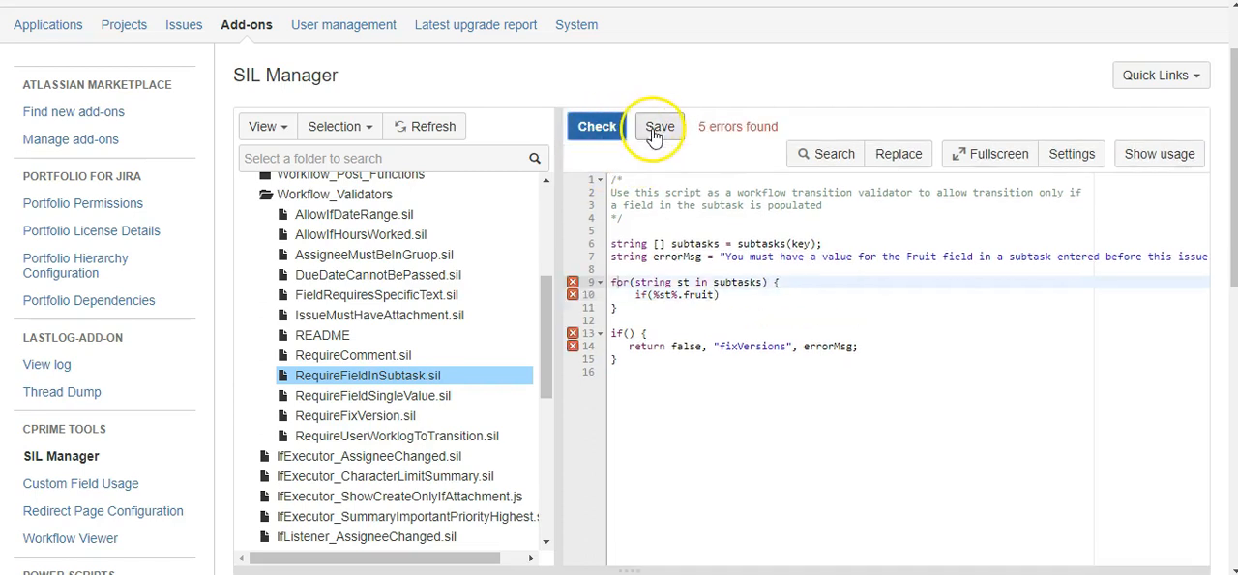
Save the script and open the sil.aliases file from the Kepler Home tree
{"action": "left_click", "coordinate": [657, 126]}
{"action": "left_click", "coordinate": [284, 131]}
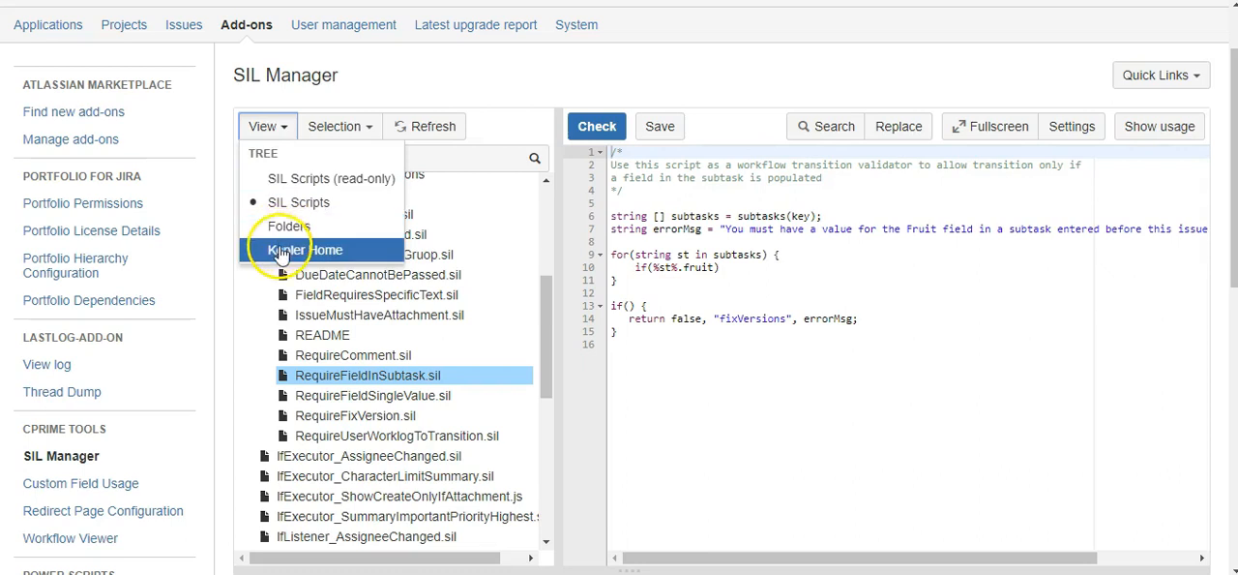
{"action": "left_click", "coordinate": [282, 254]}
{"action": "left_click", "coordinate": [270, 199]}
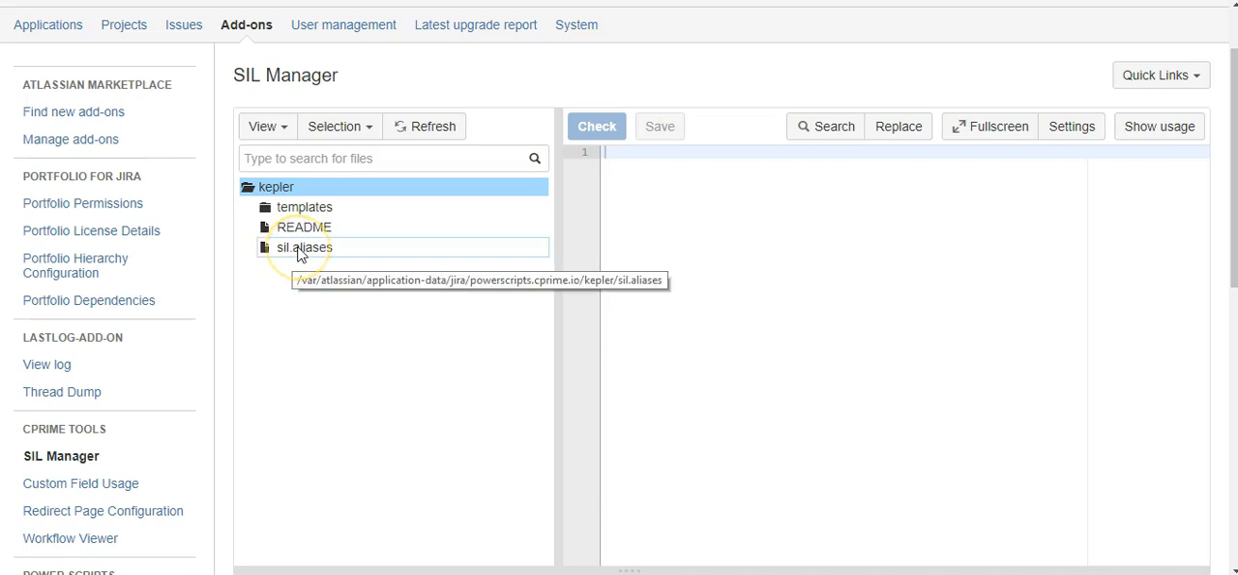
{"action": "left_click", "coordinate": [301, 249]}
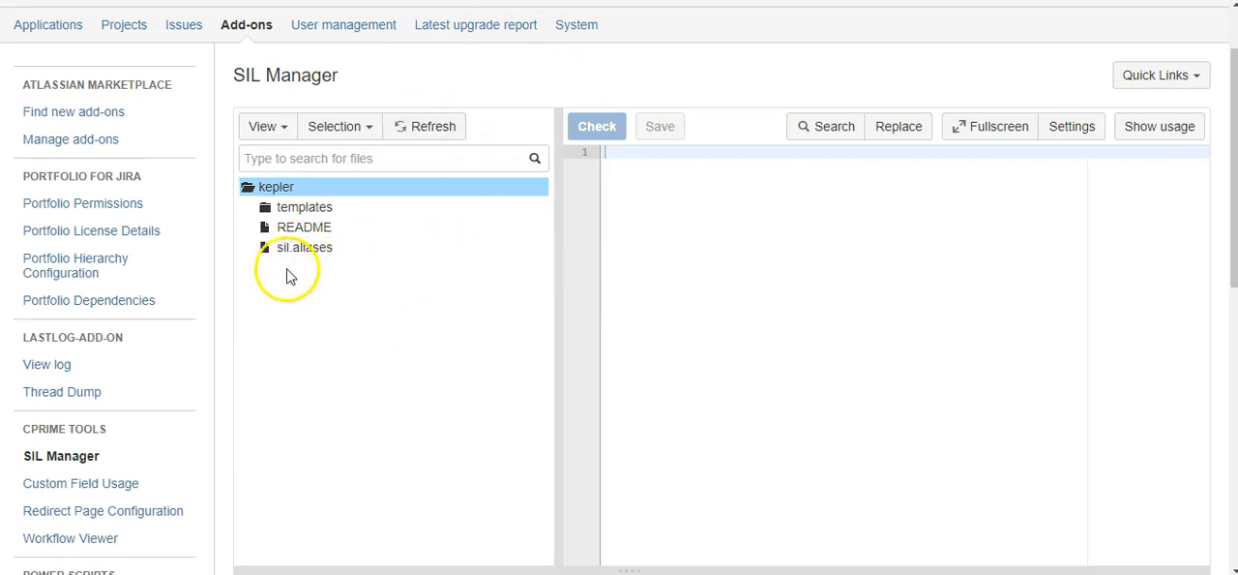
{"action": "left_click", "coordinate": [284, 251]}
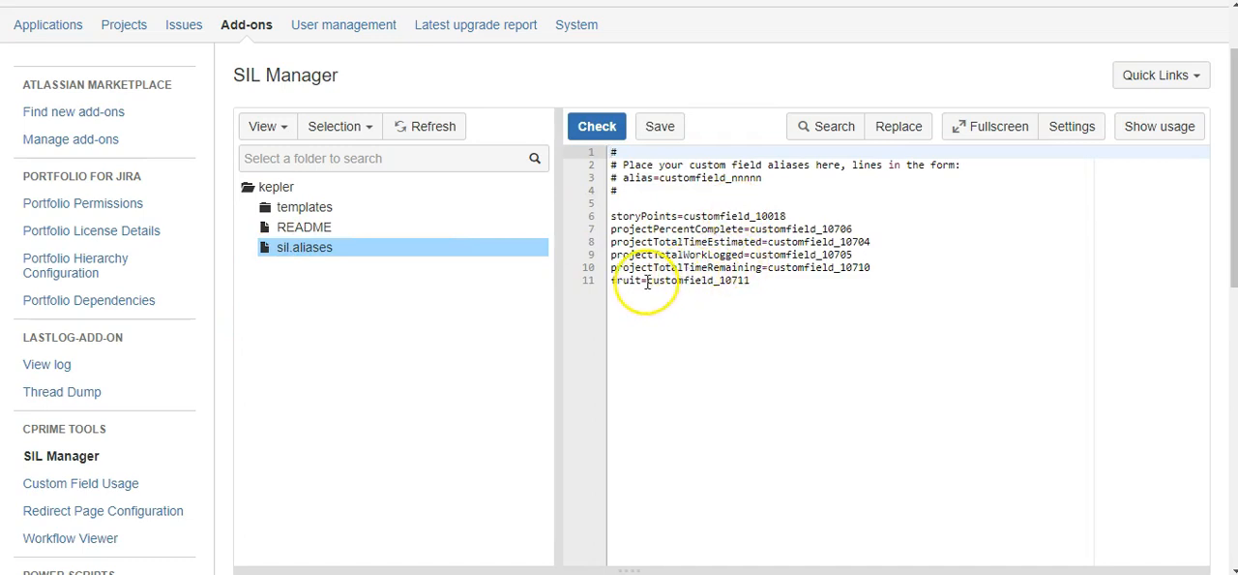
Examine the line in sil.aliases that maps the fruit alias to its custom field ID
{"action": "left_click_drag", "start_coordinate": [611, 281], "coordinate": [759, 287]}
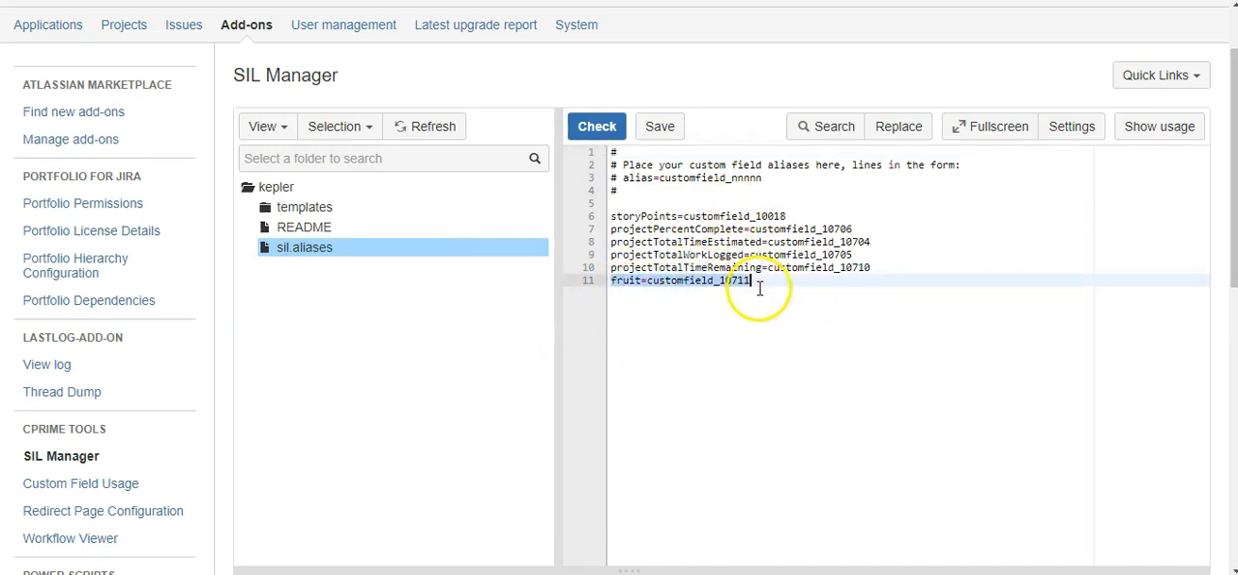
{"action": "left_click", "coordinate": [648, 282]}
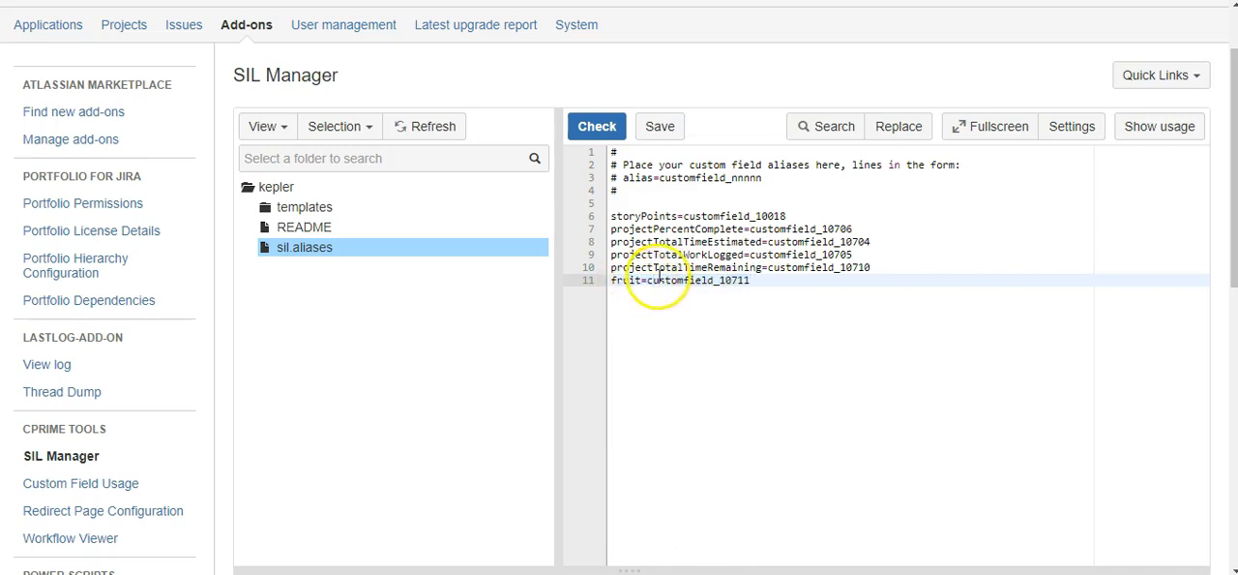
{"action": "left_click_drag", "start_coordinate": [650, 283], "coordinate": [752, 283]}
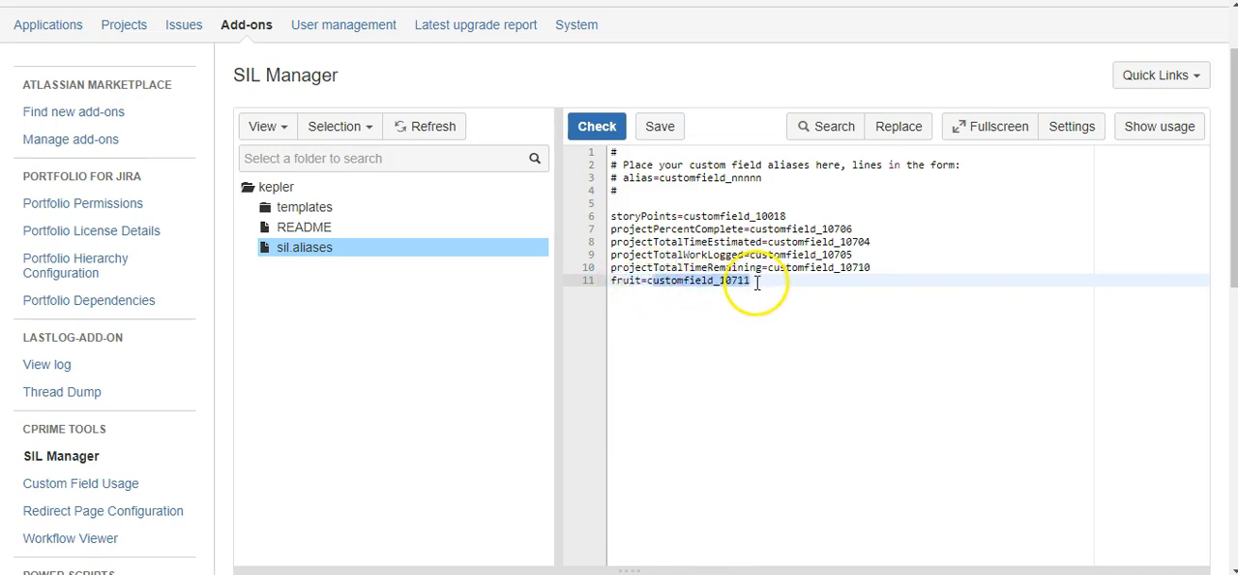
{"action": "left_click_drag", "start_coordinate": [611, 281], "coordinate": [643, 280]}
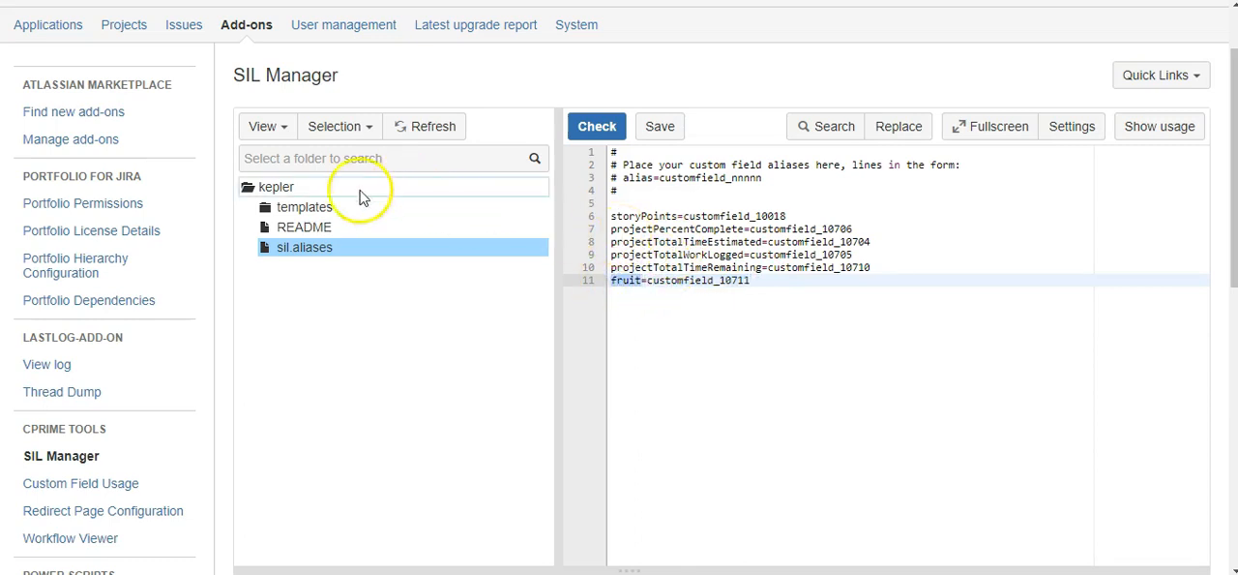
Return to the SIL Scripts tree and reopen RequireFieldInSubtask.sil from the Workflow_Validators folder
{"action": "left_click", "coordinate": [288, 132]}
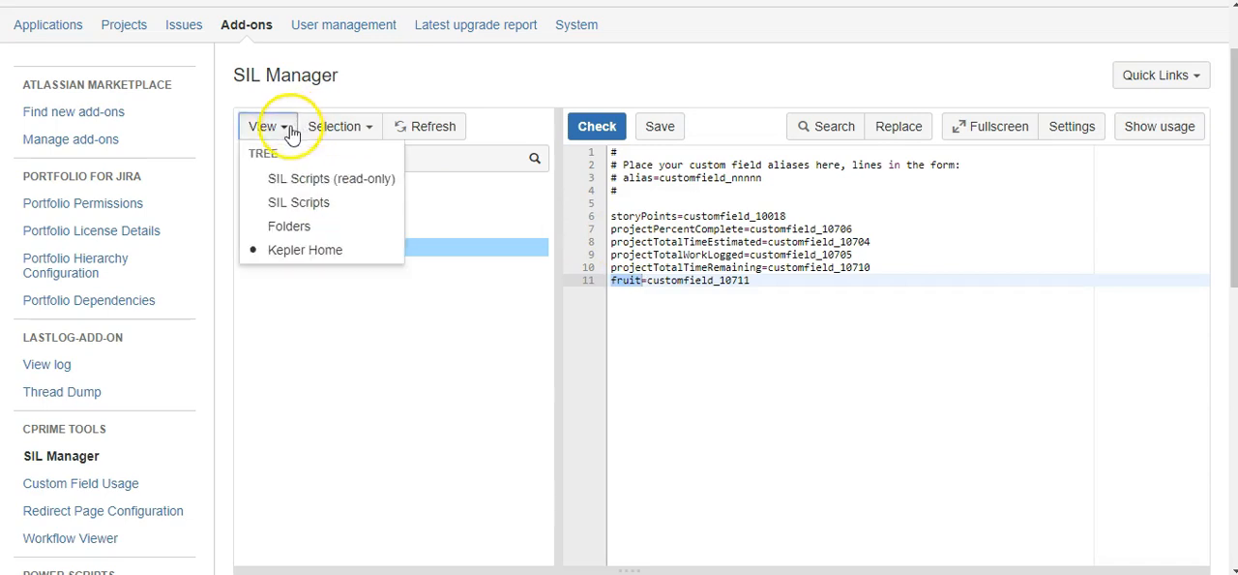
{"action": "left_click", "coordinate": [301, 215]}
{"action": "left_click", "coordinate": [359, 270]}
{"action": "left_click", "coordinate": [284, 192]}
{"action": "double_click", "coordinate": [287, 196]}
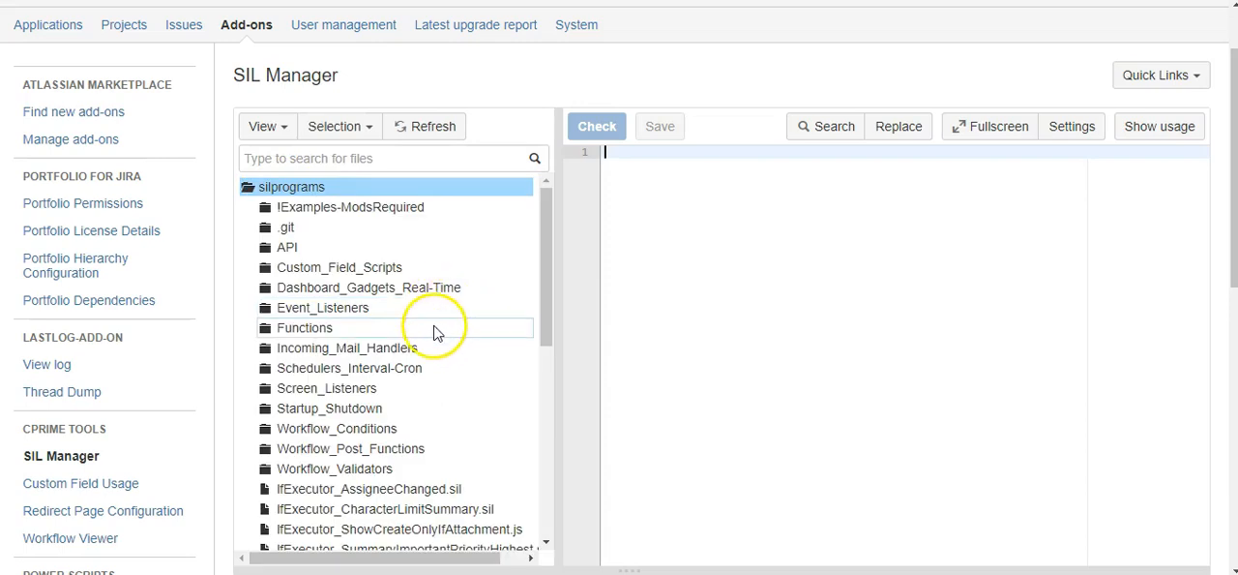
{"action": "scroll", "coordinate": [423, 319], "scroll_direction": "down", "scroll_amount": 1}
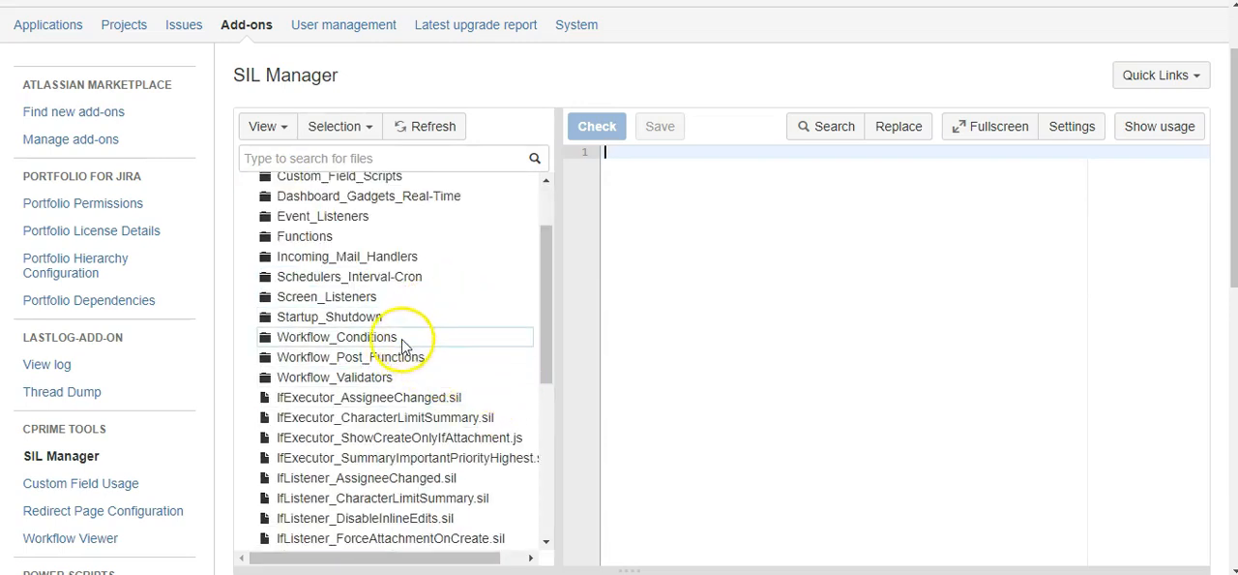
{"action": "left_click", "coordinate": [338, 381]}
{"action": "double_click", "coordinate": [335, 375]}
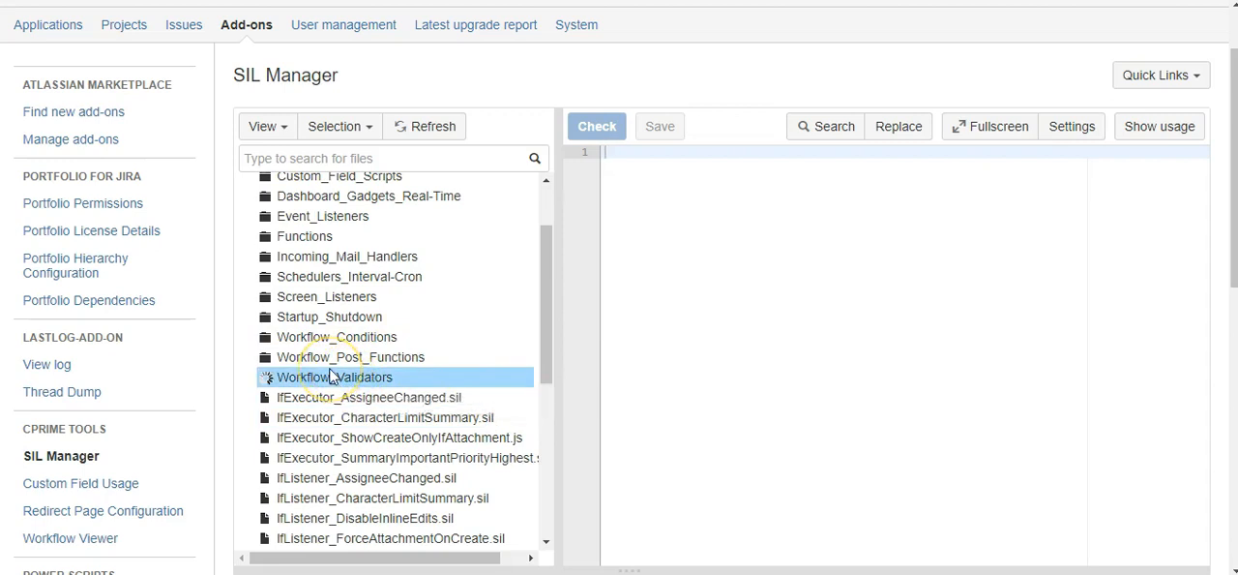
{"action": "scroll", "coordinate": [334, 371], "scroll_direction": "down", "scroll_amount": 2}
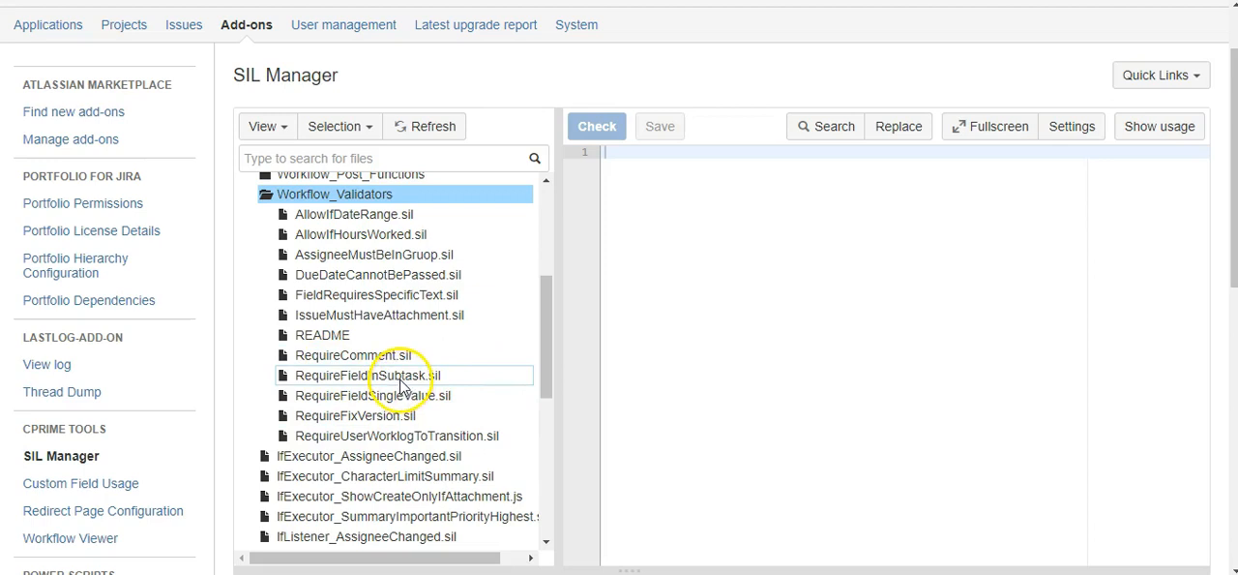
{"action": "left_click", "coordinate": [329, 376]}
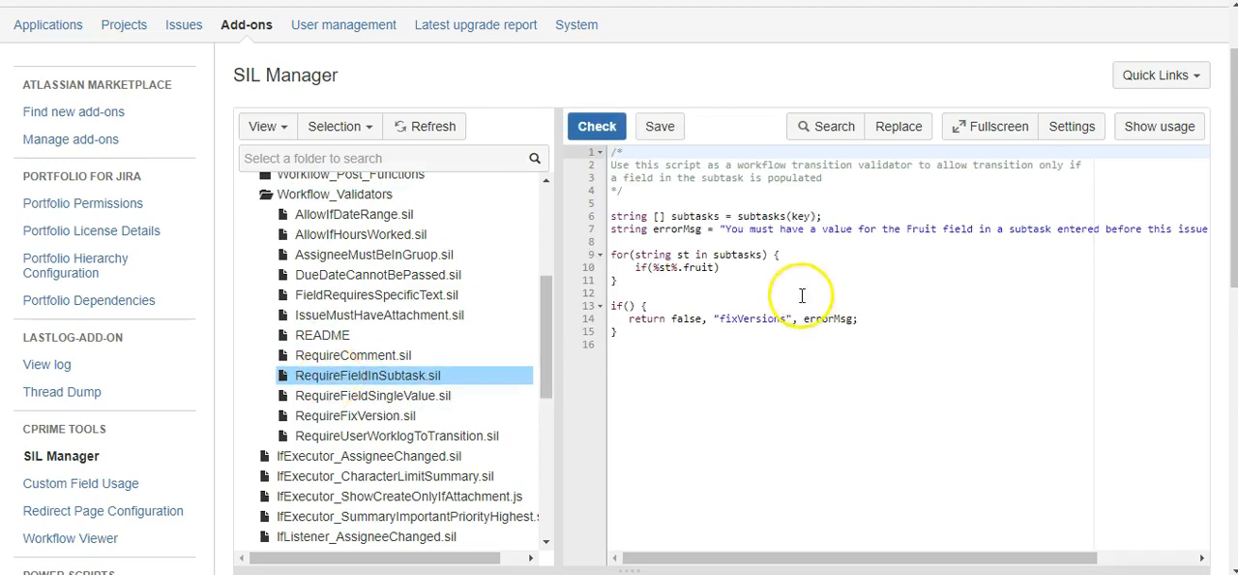
Wrap %st%.fruit in an isNull() call inside the loop's if condition
{"action": "left_click", "coordinate": [656, 268]}
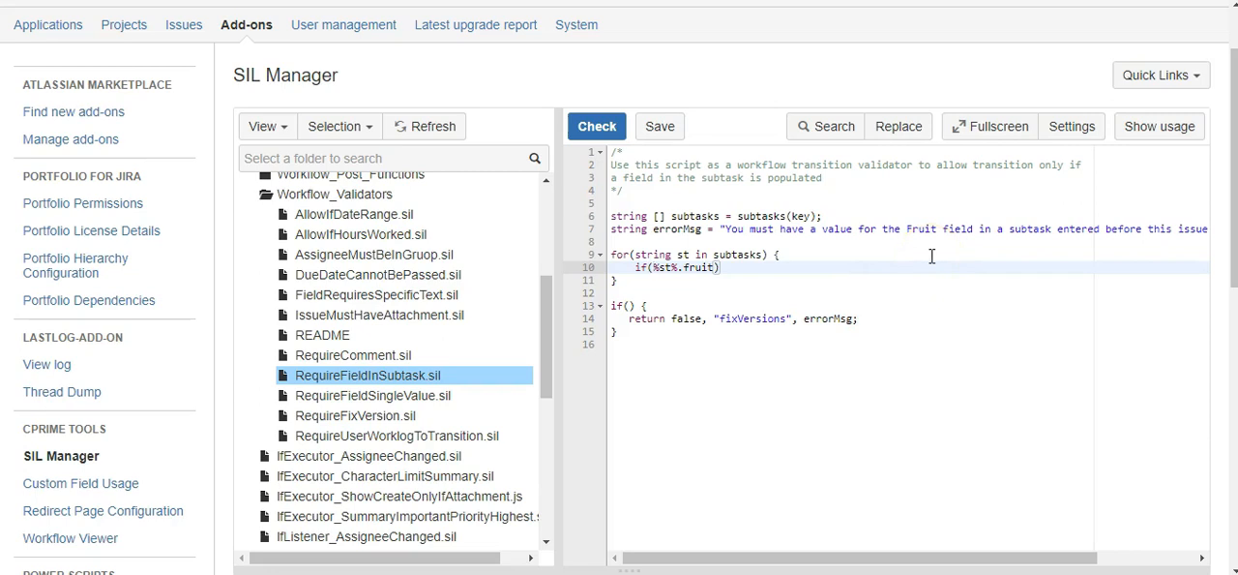
{"action": "type", "text": "isNull("}
{"action": "left_click", "coordinate": [774, 266]}
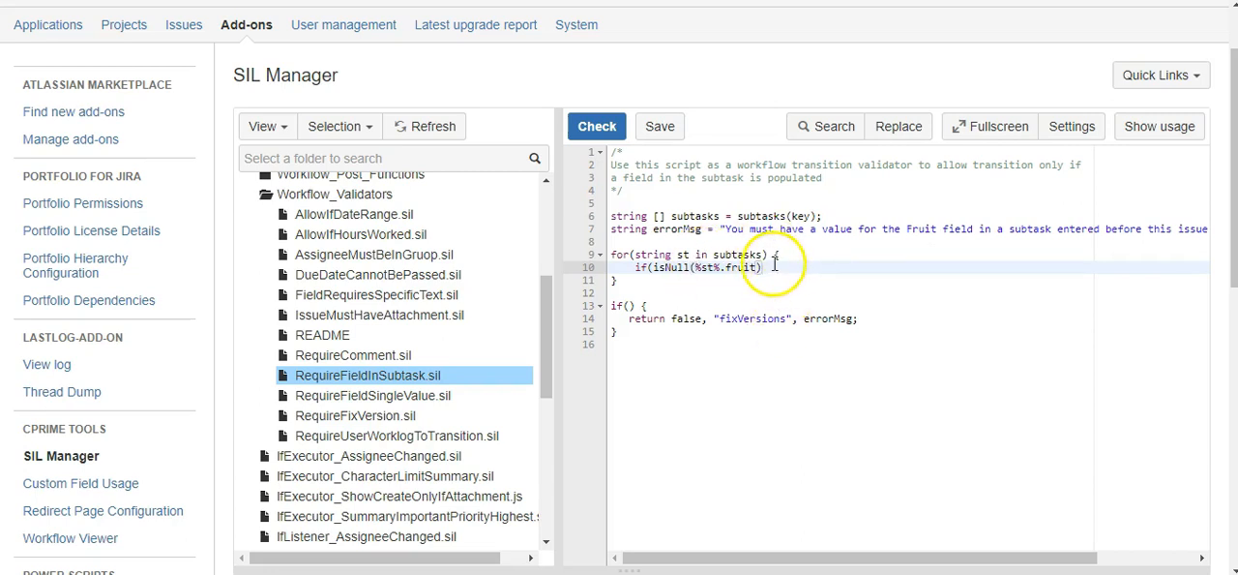
{"action": "type", "text": ")"}
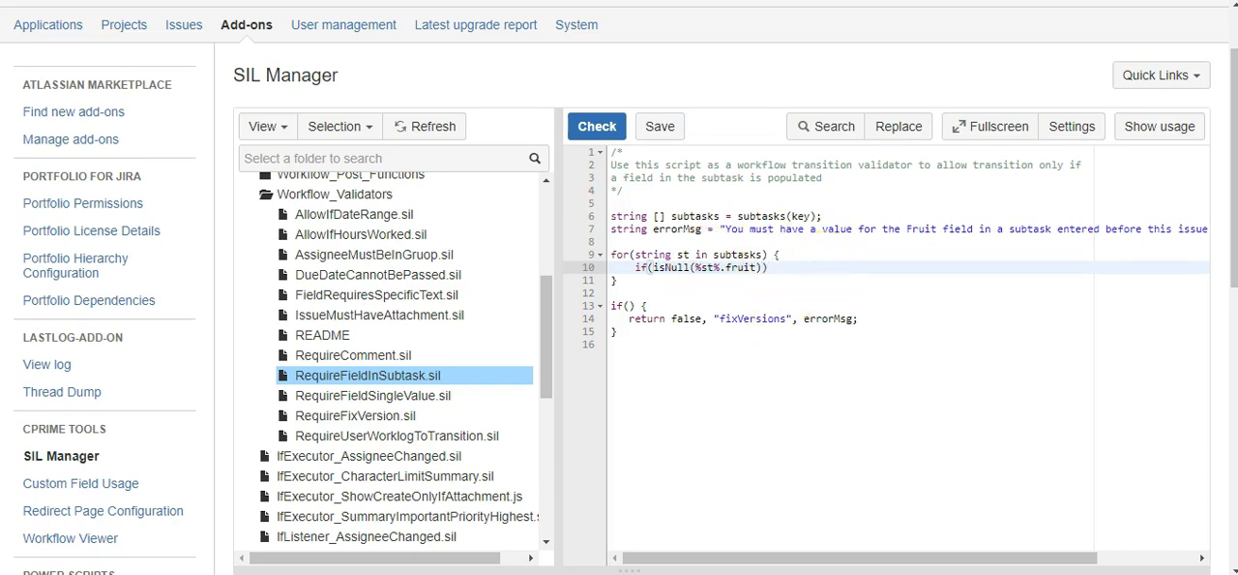
Change the function in the loop's if condition to isNotNull
{"action": "left_click", "coordinate": [667, 268]}
{"action": "type", "text": "Not"}
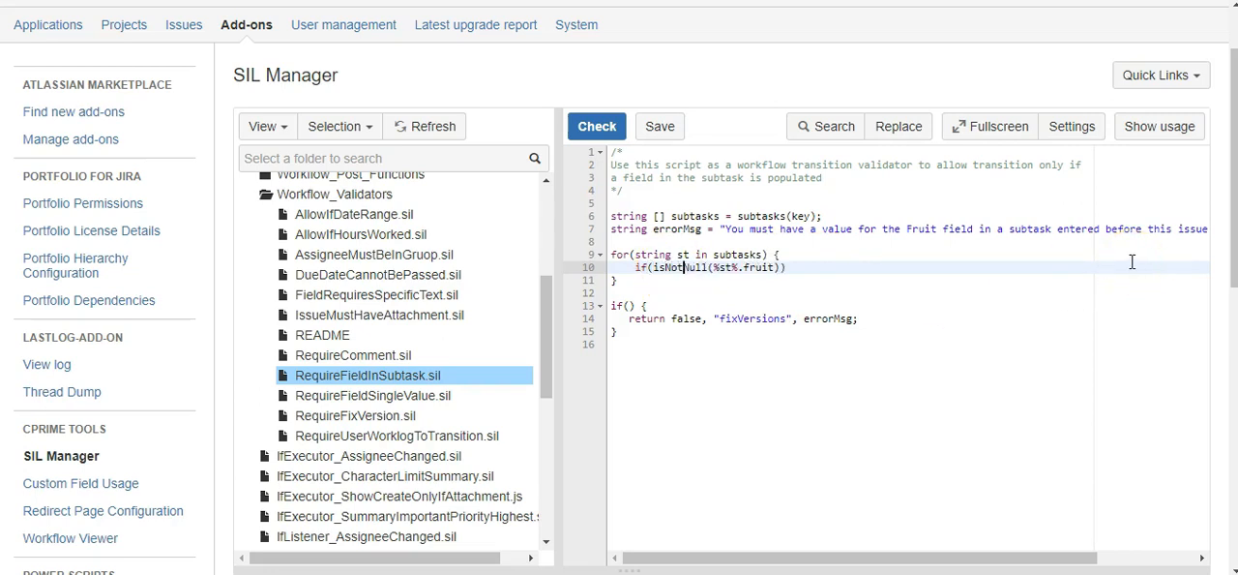
Declare boolean hasField = false; on a new line below the subtasks declaration
{"action": "left_click", "coordinate": [832, 217]}
{"action": "key", "text": "Return"}
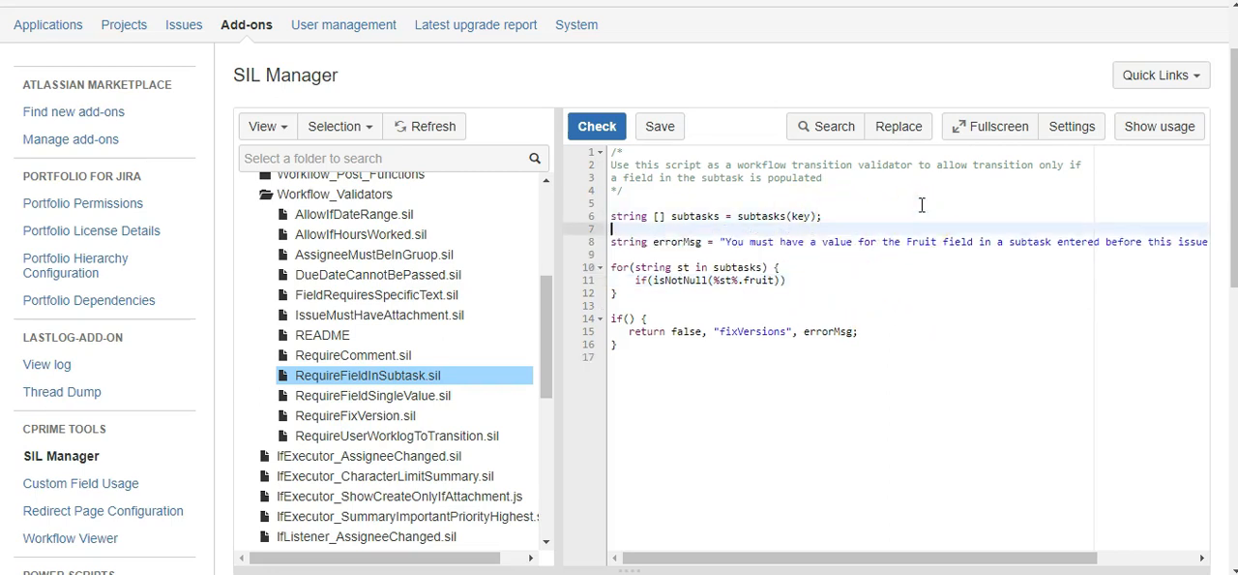
{"action": "type", "text": "boolean hasField = f"}
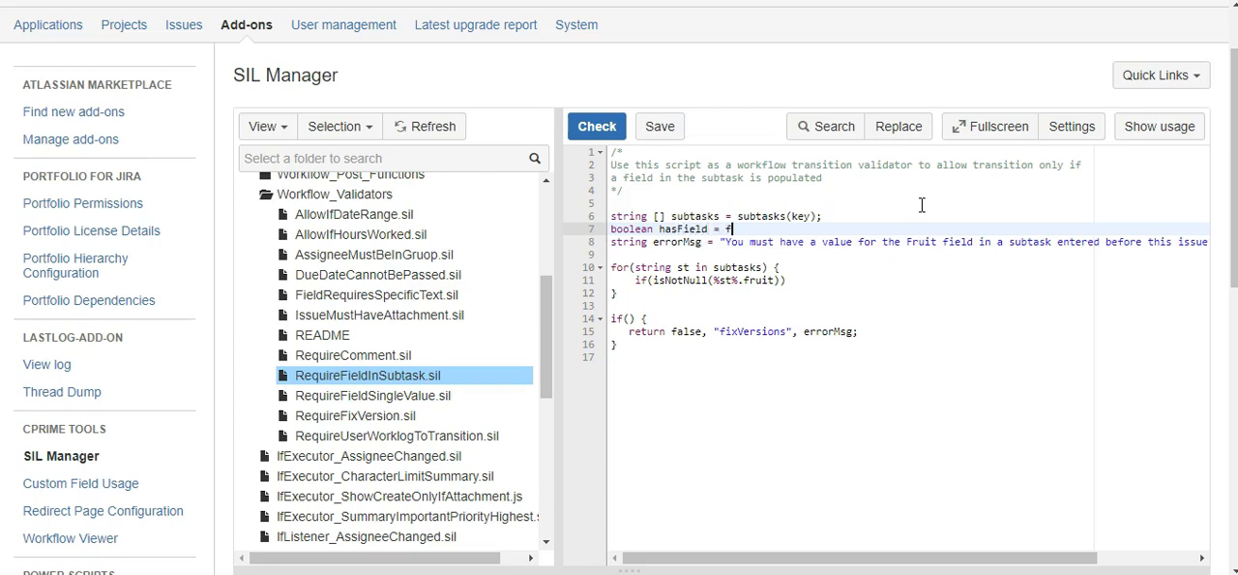
Give the isNotNull condition a brace block containing hasField = true;
{"action": "left_click", "coordinate": [787, 281]}
{"action": "type", "text": "{"}
{"action": "key", "text": "Return"}
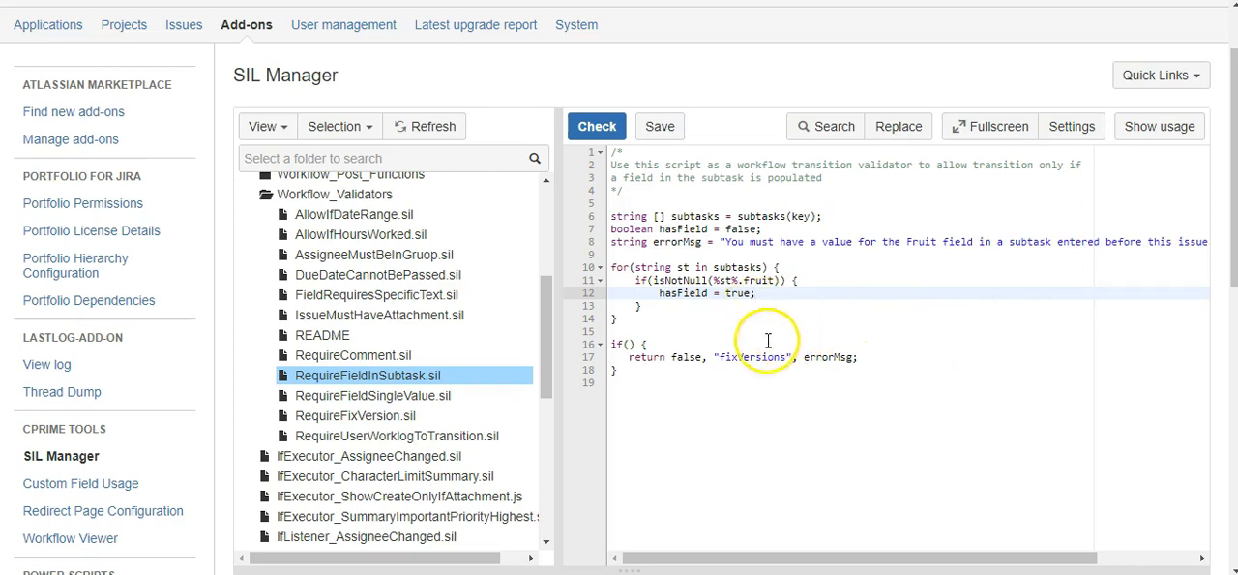
Fill in the empty condition of the final if statement with hasField == false
{"action": "left_click", "coordinate": [627, 343]}
{"action": "type", "text": "has"}
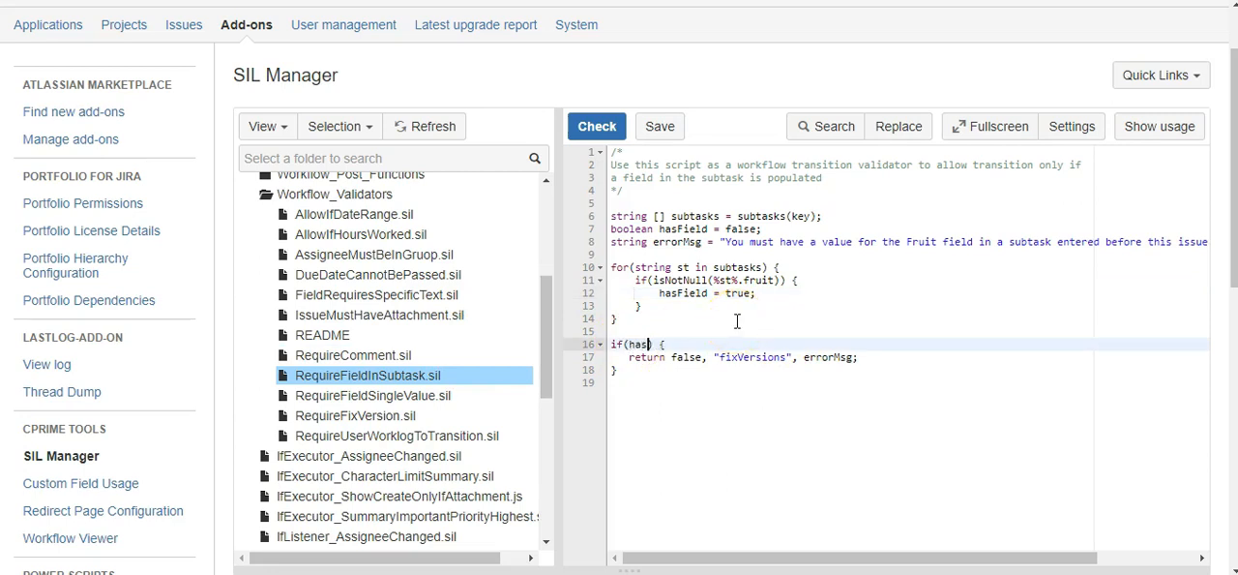
{"action": "type", "text": "Field == false"}
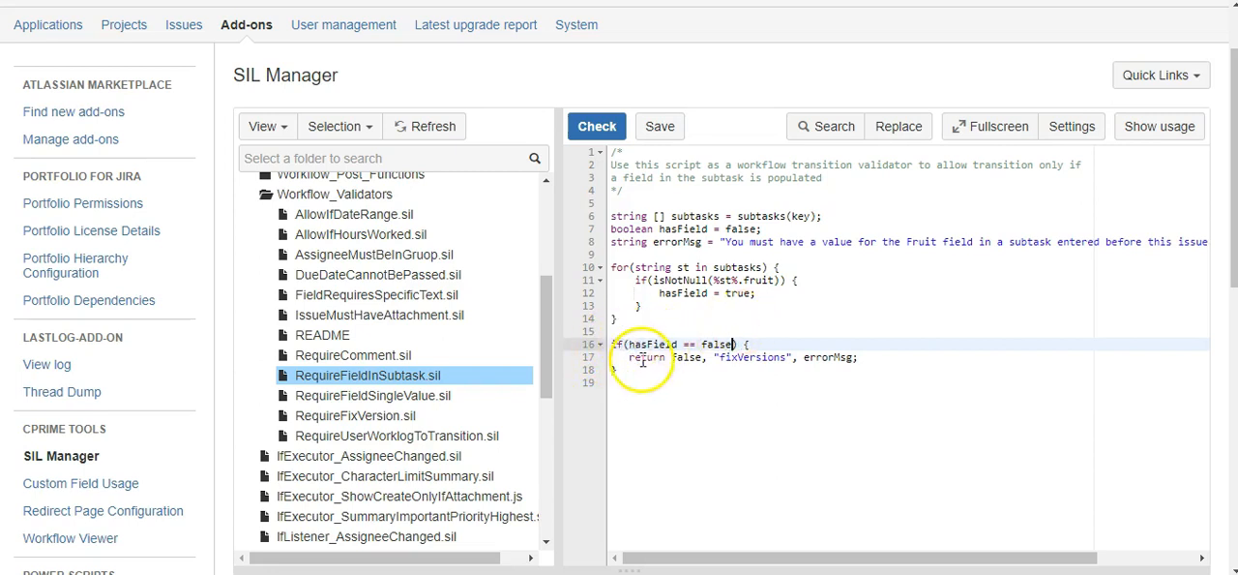
Replace "fixVersions" with "error" in the return statement, and check and save the script
{"action": "left_click_drag", "start_coordinate": [720, 354], "coordinate": [790, 355]}
{"action": "type", "text": "error"}
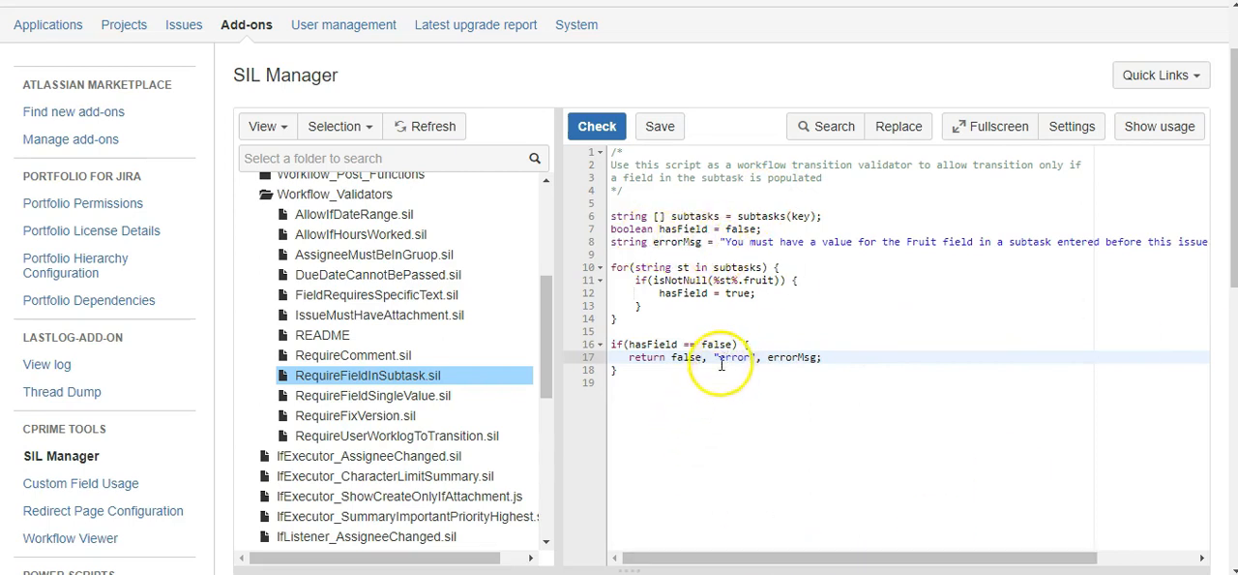
{"action": "left_click", "coordinate": [589, 127]}
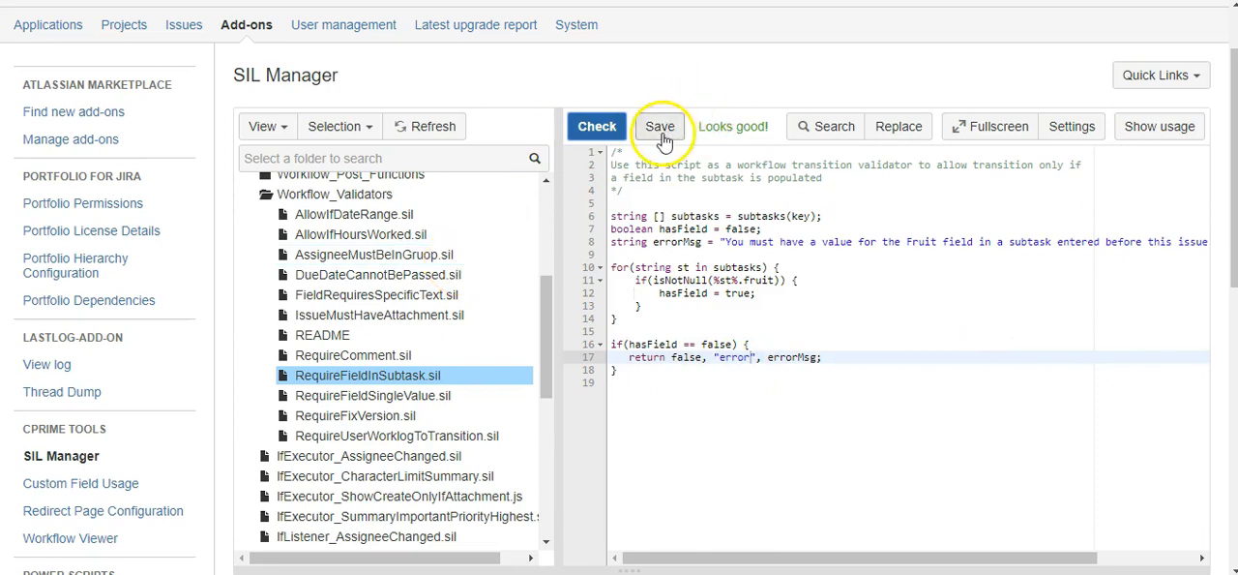
{"action": "left_click", "coordinate": [662, 133]}
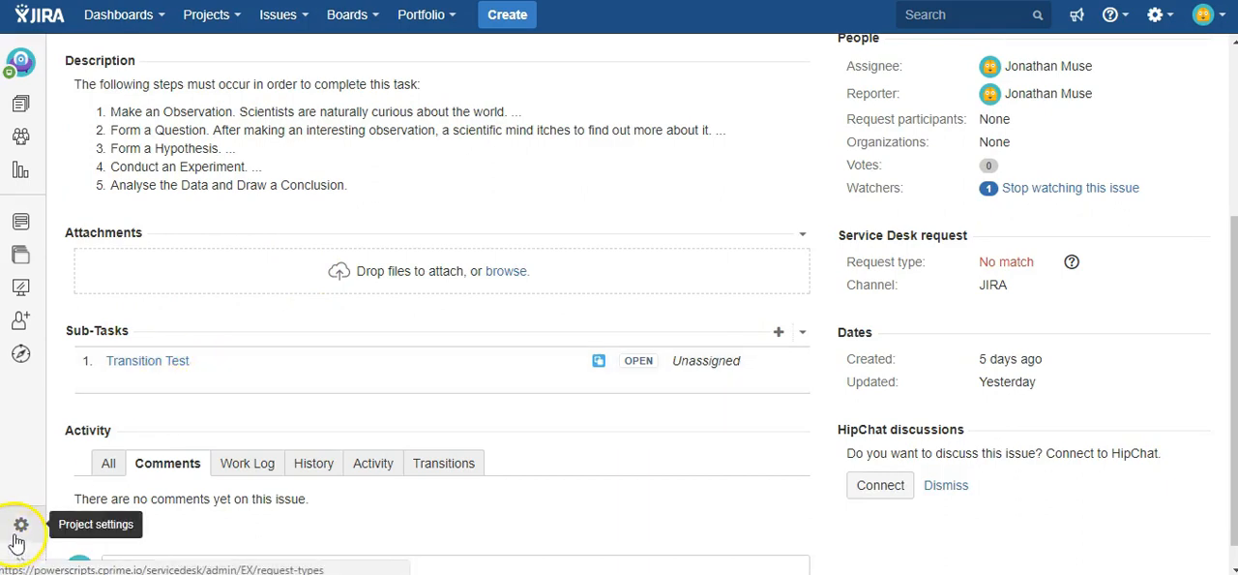
From the Examples project's workflow settings, open EX: JIRA Service Desk default workflow for editing, confirming access with the administrator password
{"action": "key", "text": "F5"}
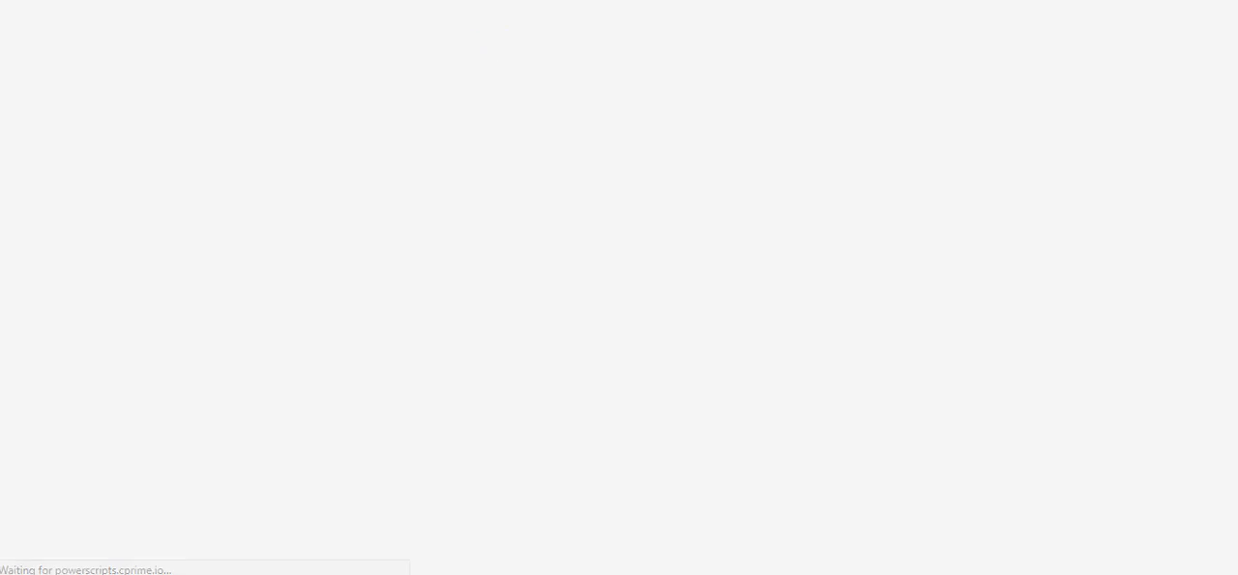
{"action": "scroll", "coordinate": [406, 324], "scroll_direction": "up", "scroll_amount": 3}
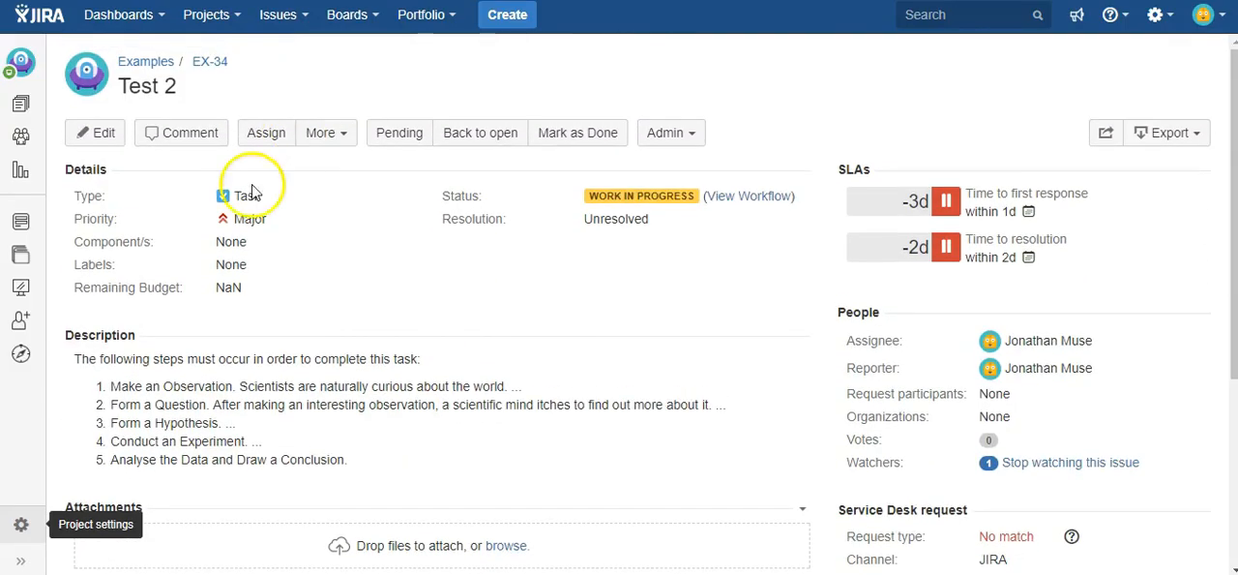
{"action": "key", "text": "F5"}
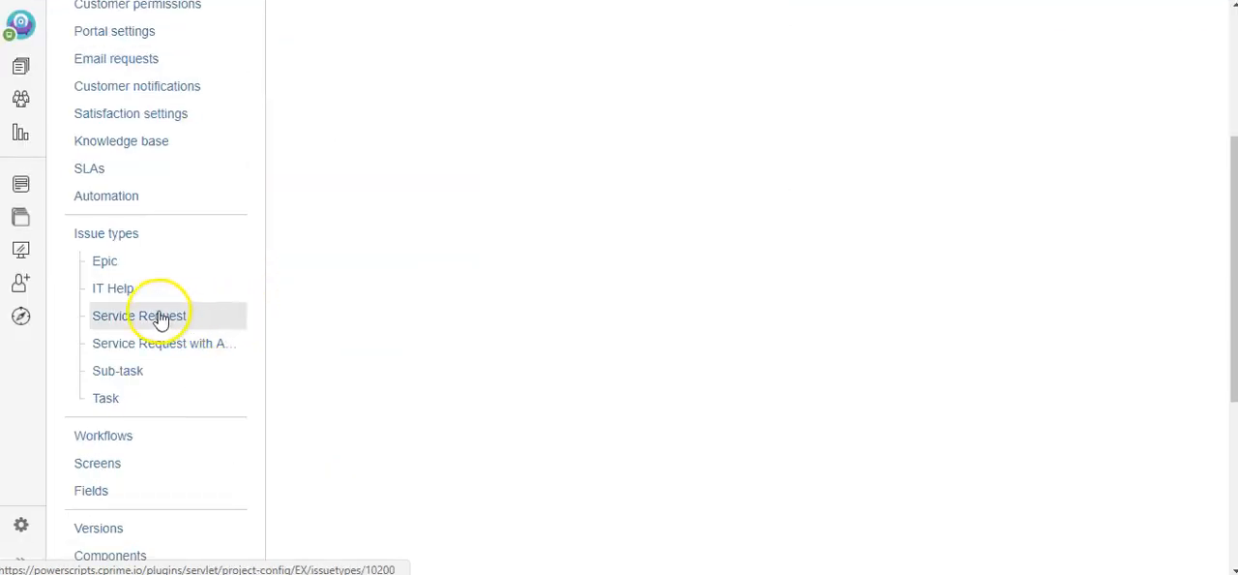
{"action": "left_click", "coordinate": [116, 440]}
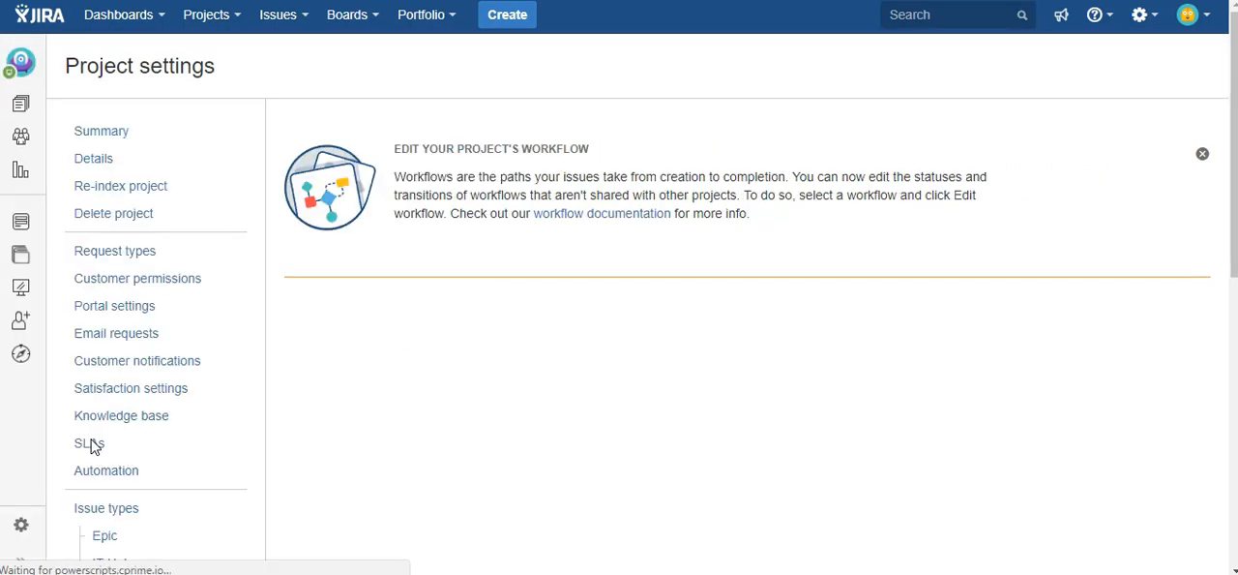
{"action": "scroll", "coordinate": [92, 447], "scroll_direction": "down", "scroll_amount": 4}
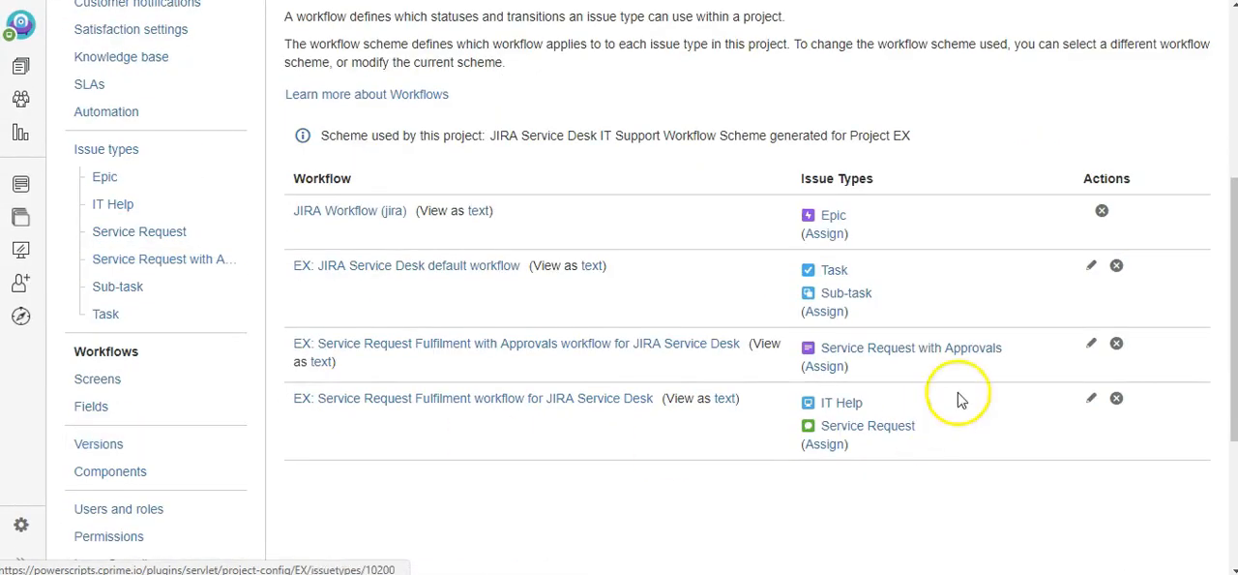
{"action": "left_click", "coordinate": [1097, 272]}
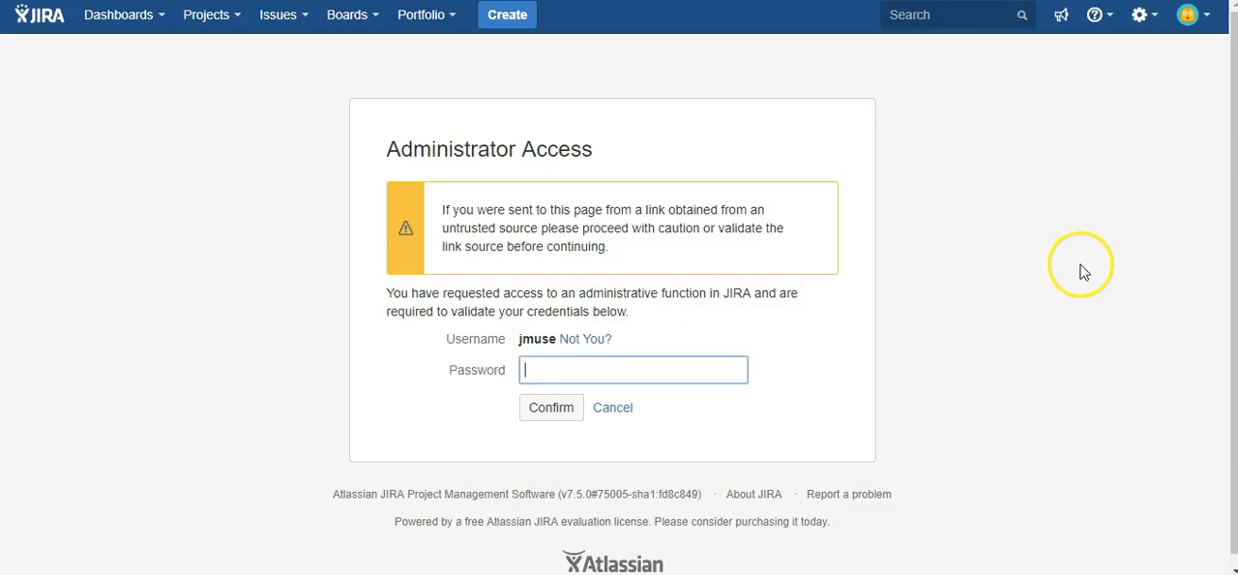
{"action": "left_click", "coordinate": [557, 416]}
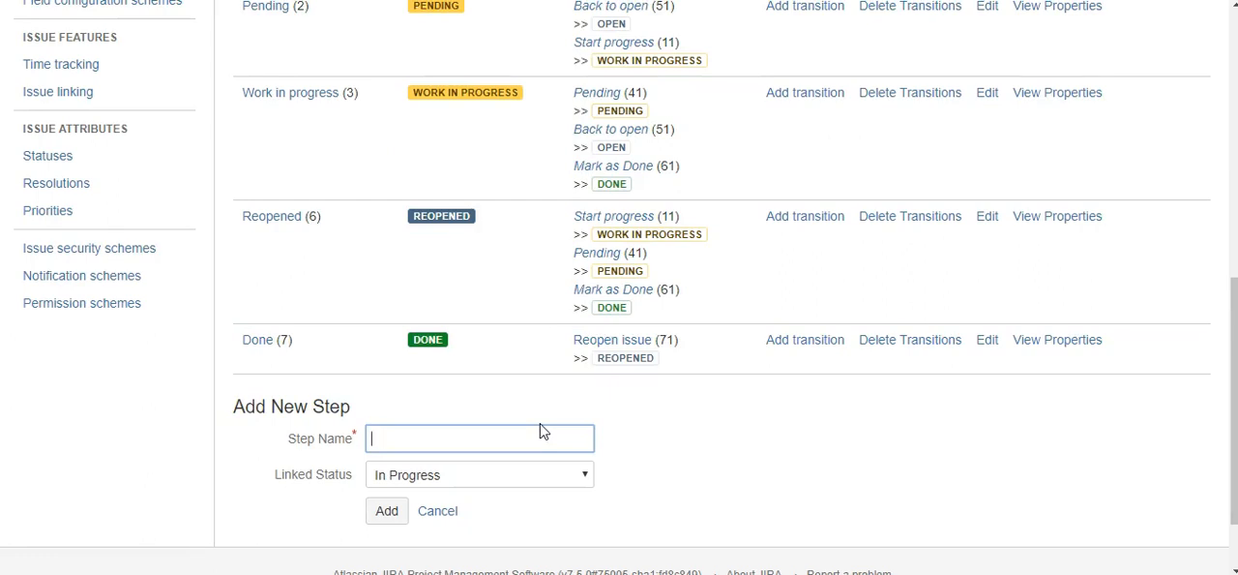
Open the Mark as Done transition of the Work in progress step
{"action": "scroll", "coordinate": [540, 431], "scroll_direction": "up", "scroll_amount": 2}
{"action": "scroll", "coordinate": [542, 431], "scroll_direction": "down", "scroll_amount": 1}
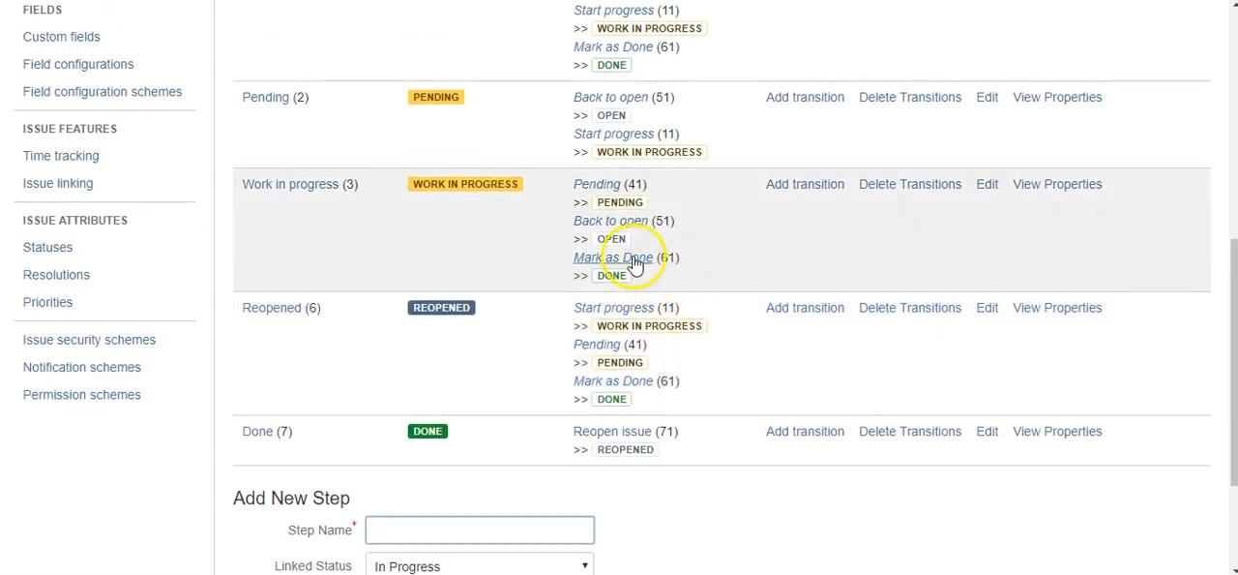
{"action": "left_click", "coordinate": [635, 266]}
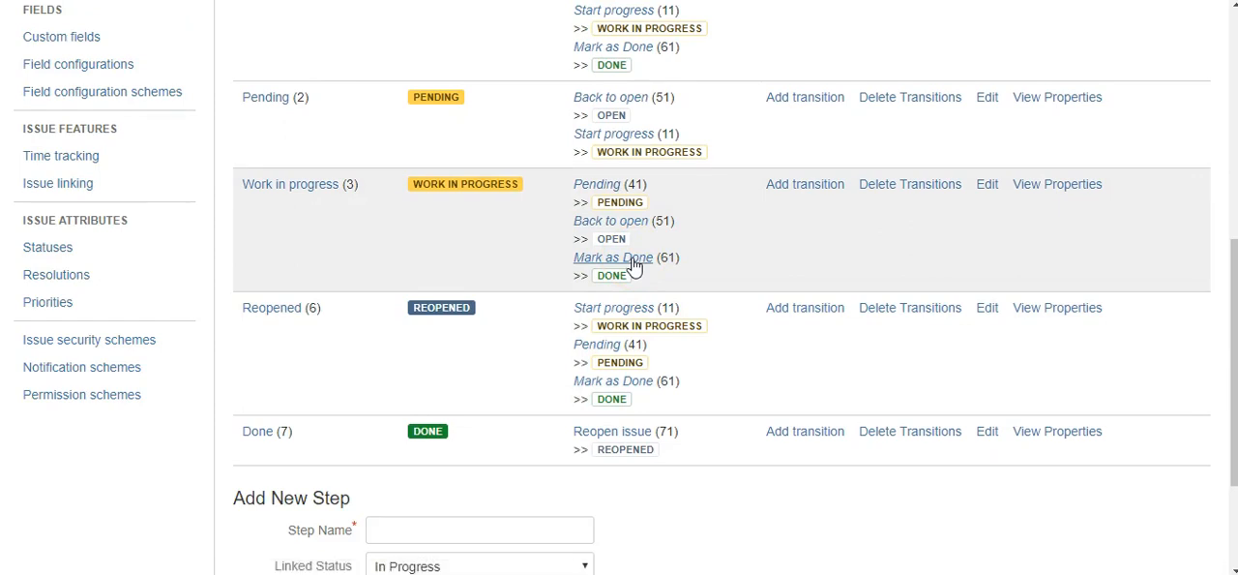
Open the Mark as Done transition's validators and delete the Workflow_Validators/IssueMustHaveAttachment.sil validator
{"action": "left_click", "coordinate": [666, 268]}
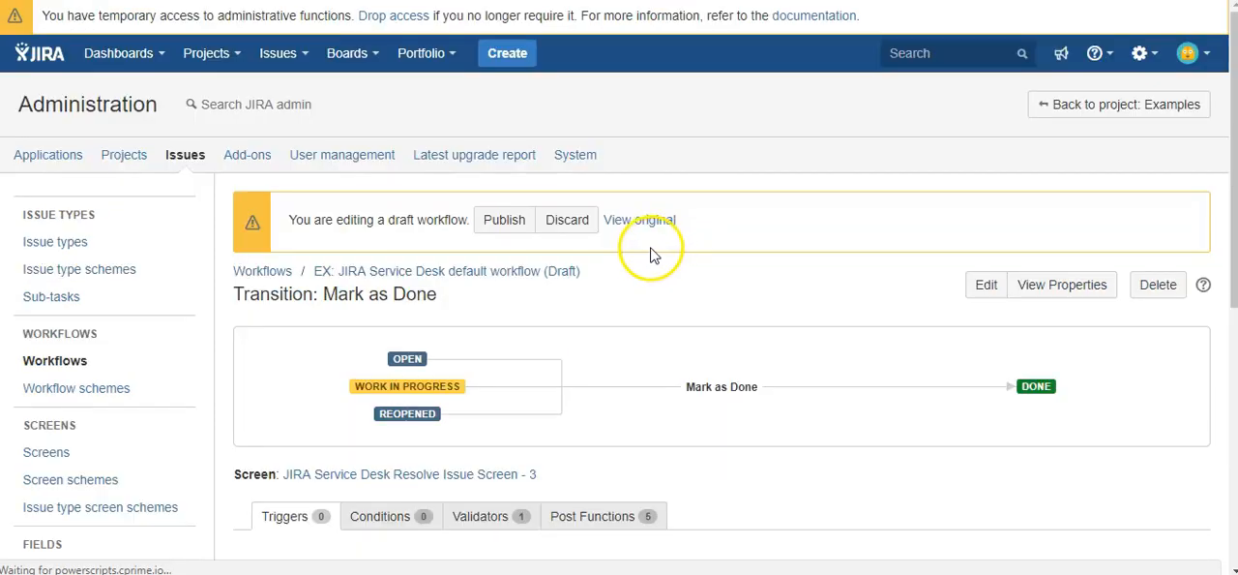
{"action": "scroll", "coordinate": [648, 255], "scroll_direction": "down", "scroll_amount": 3}
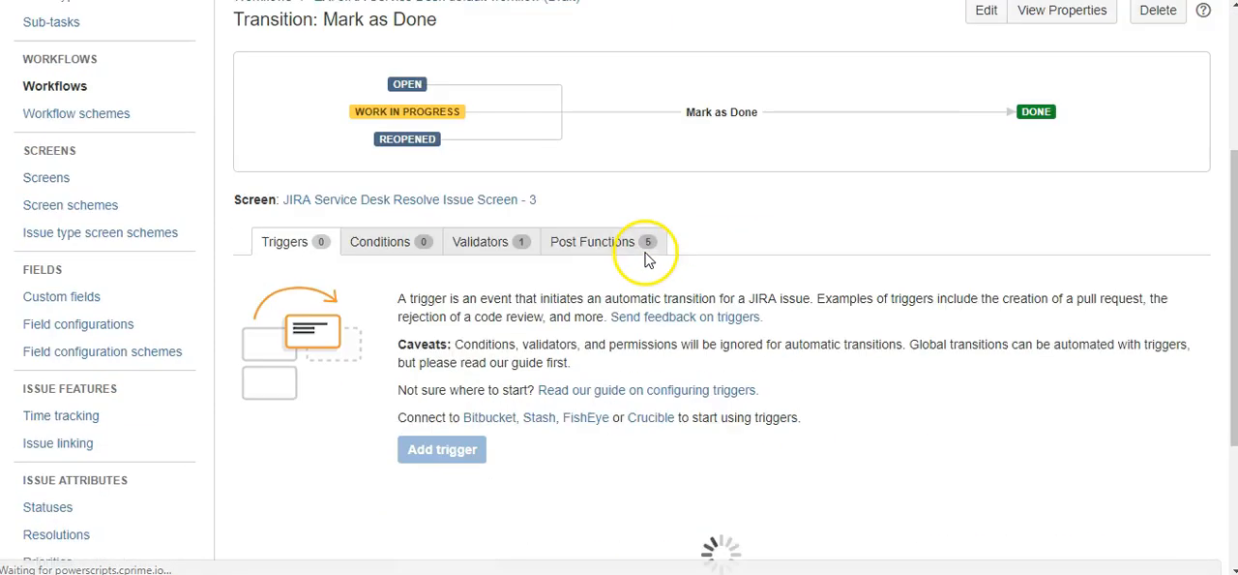
{"action": "left_click", "coordinate": [496, 252]}
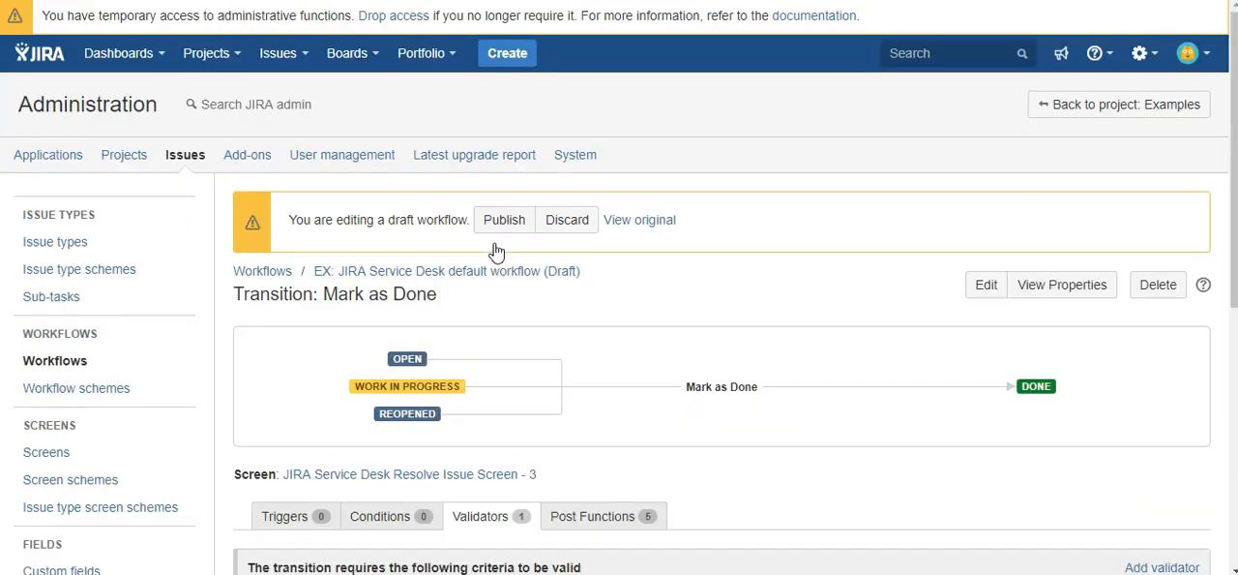
{"action": "scroll", "coordinate": [496, 251], "scroll_direction": "down", "scroll_amount": 1}
{"action": "left_click", "coordinate": [443, 417]}
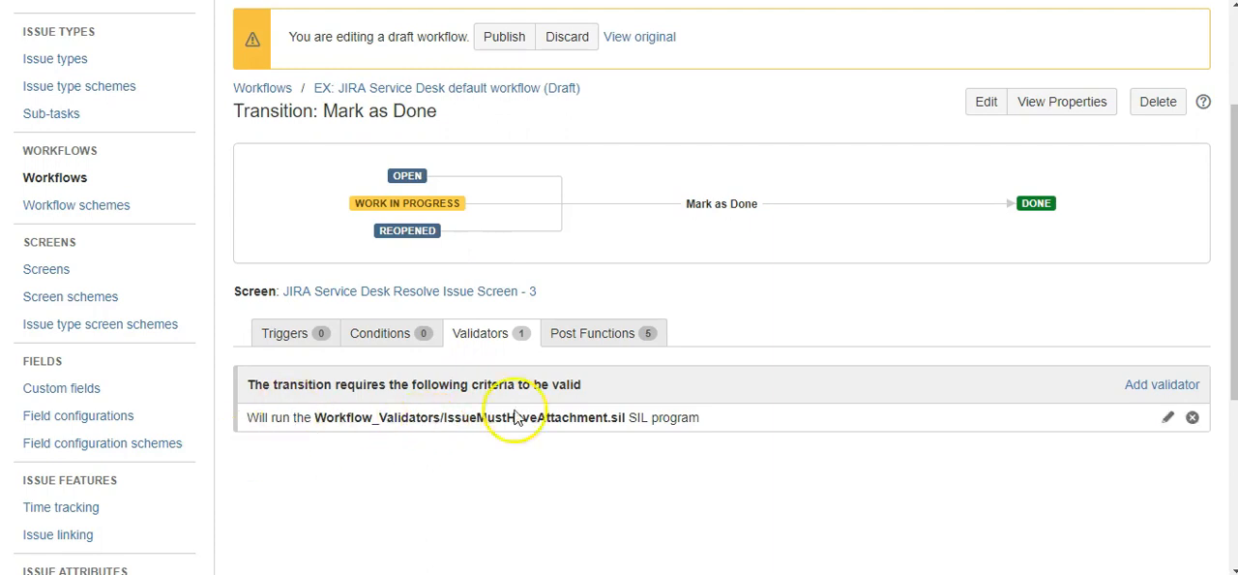
{"action": "left_click", "coordinate": [1193, 418]}
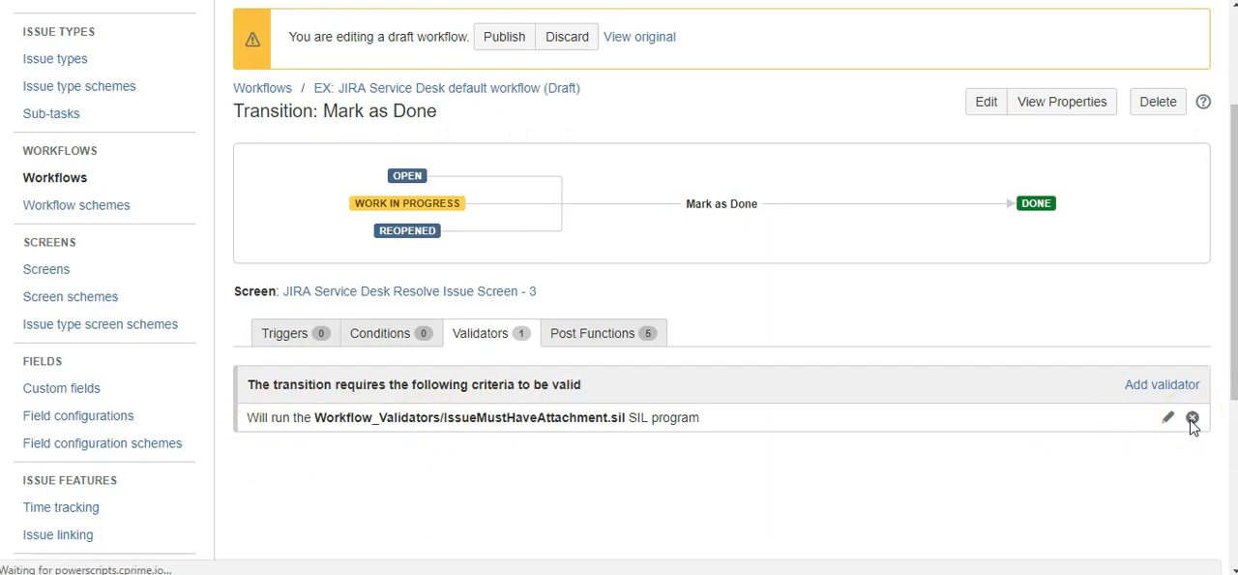
{"action": "scroll", "coordinate": [1131, 432], "scroll_direction": "down", "scroll_amount": 3}
{"action": "scroll", "coordinate": [1125, 430], "scroll_direction": "up", "scroll_amount": 2}
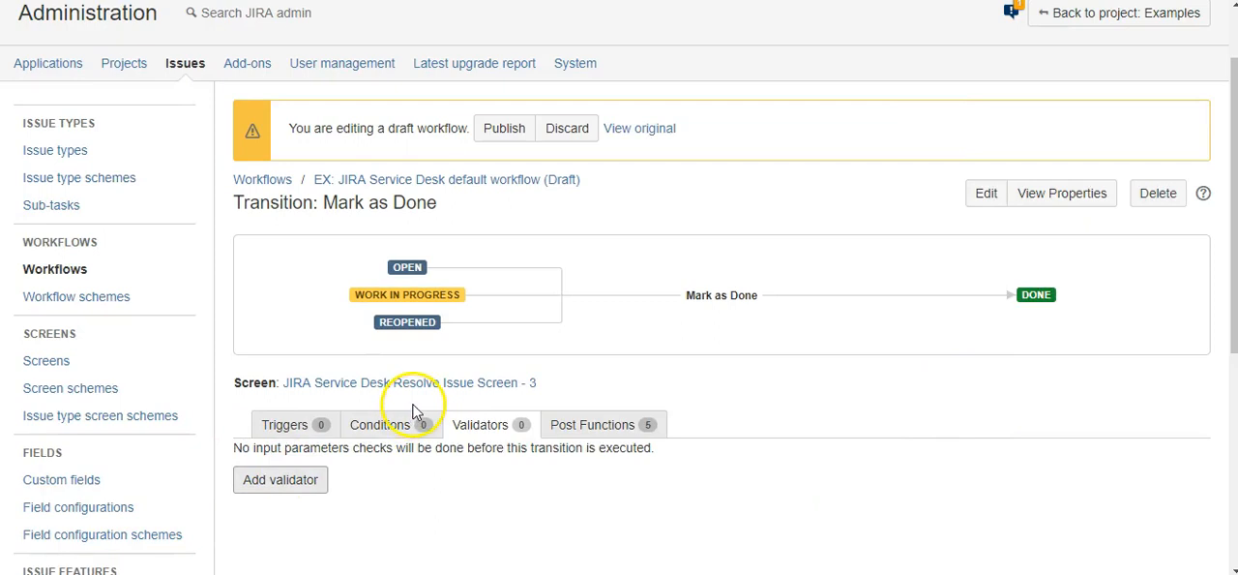
Add a SIL Validator to the Mark as Done transition and proceed to specifying its script path
{"action": "left_click", "coordinate": [281, 488]}
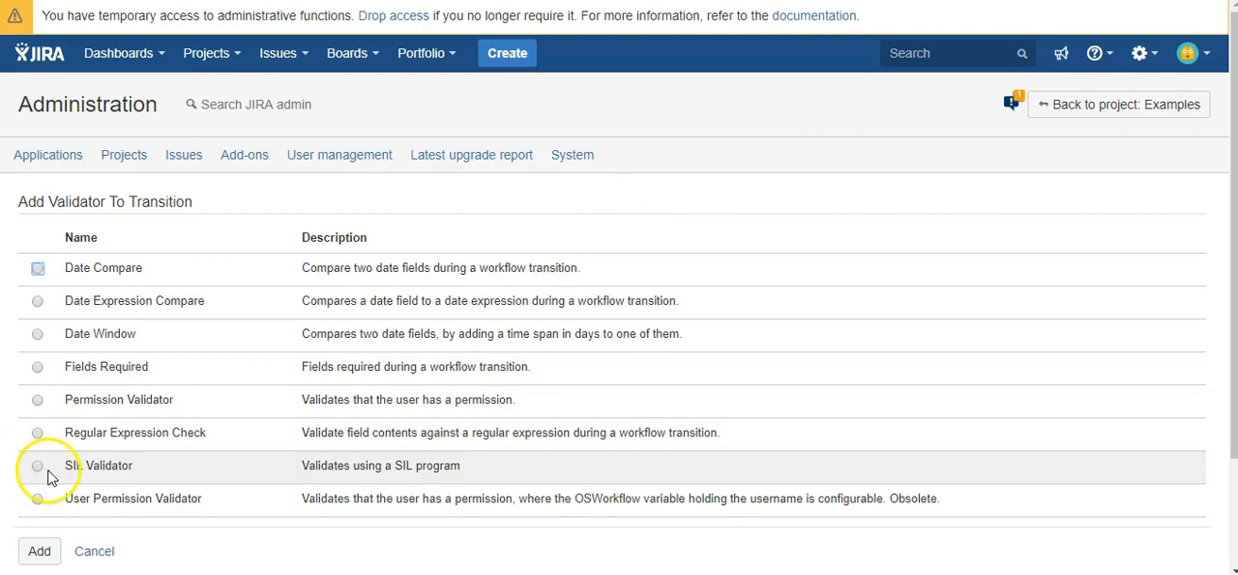
{"action": "left_click", "coordinate": [38, 466]}
{"action": "left_click", "coordinate": [53, 557]}
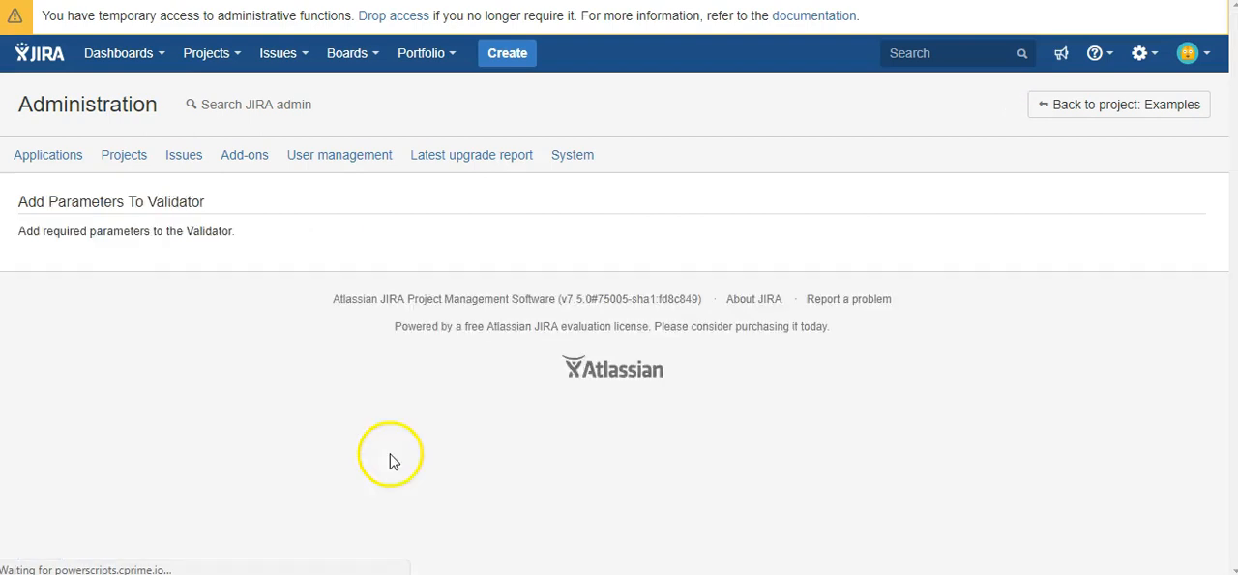
{"action": "left_click", "coordinate": [167, 350]}
{"action": "left_click", "coordinate": [264, 385]}
Choose RequireFieldInSubtask.sil from the Workflow_Validators folder in silprograms as the validator script and finish the setup
{"action": "left_click", "coordinate": [218, 367]}
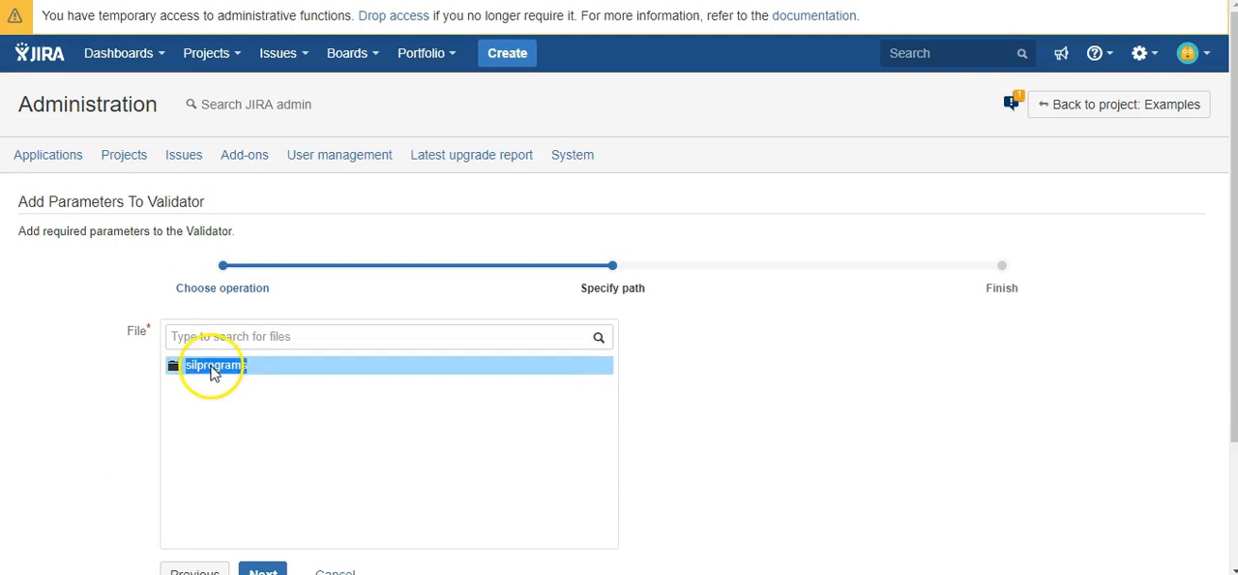
{"action": "scroll", "coordinate": [348, 437], "scroll_direction": "down", "scroll_amount": 2}
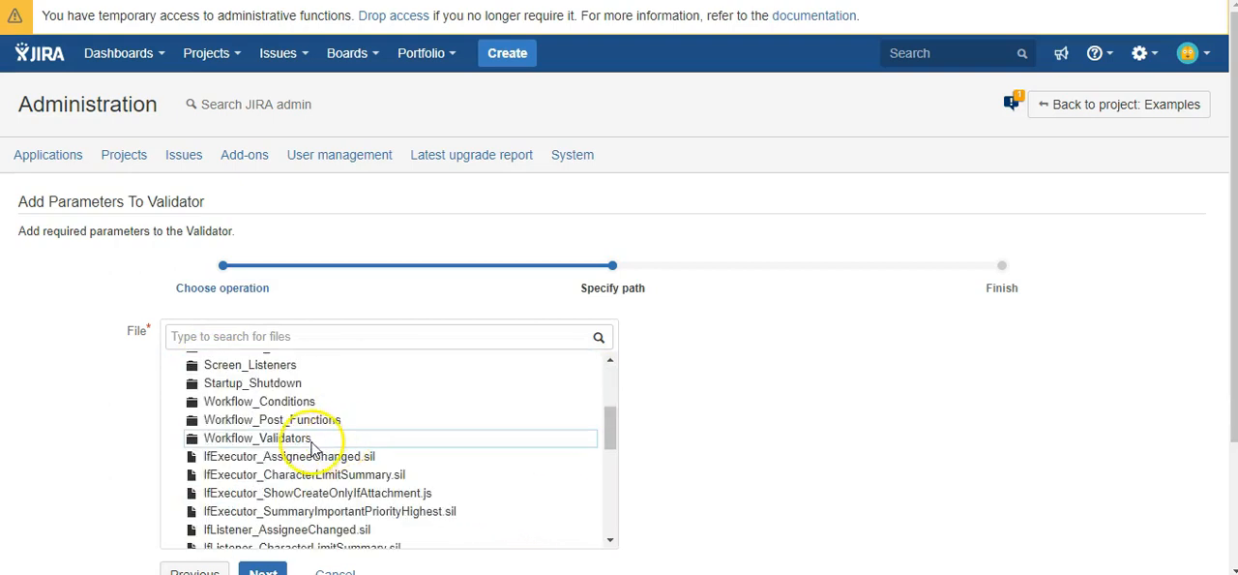
{"action": "left_click", "coordinate": [325, 436]}
{"action": "scroll", "coordinate": [399, 441], "scroll_direction": "down", "scroll_amount": 2}
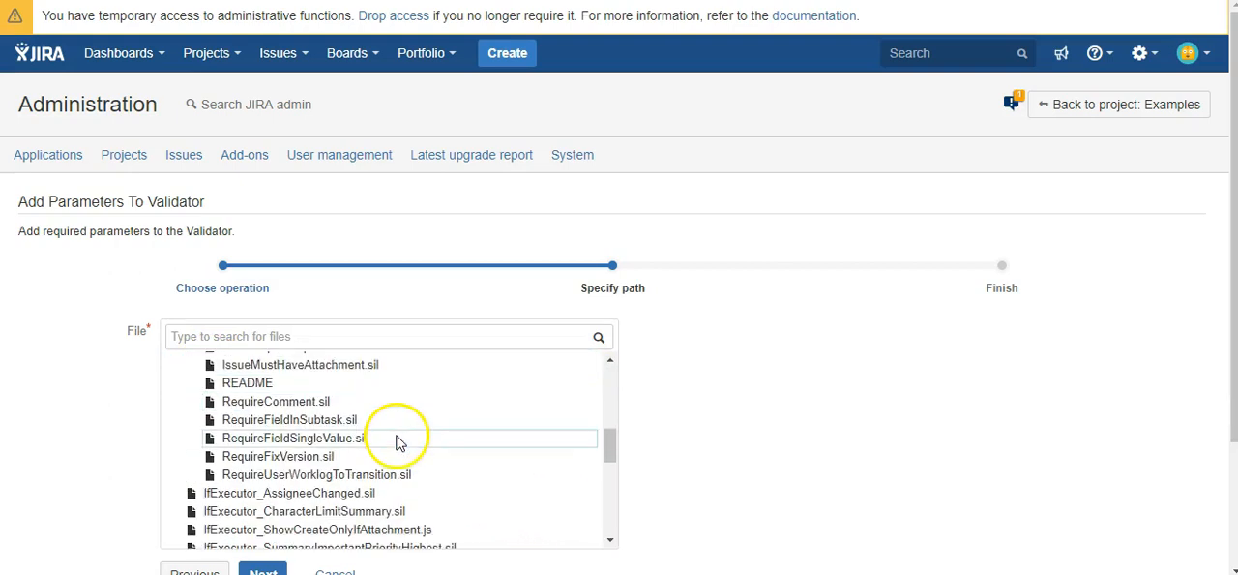
{"action": "left_click", "coordinate": [306, 426]}
{"action": "scroll", "coordinate": [387, 430], "scroll_direction": "down", "scroll_amount": 8}
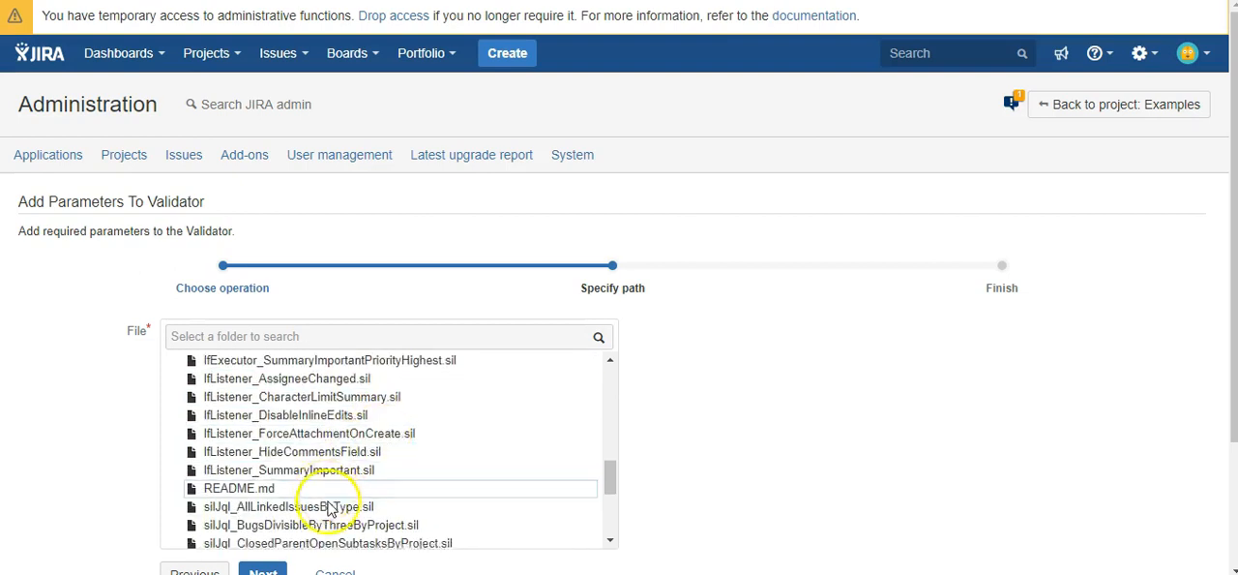
{"action": "left_click", "coordinate": [292, 566]}
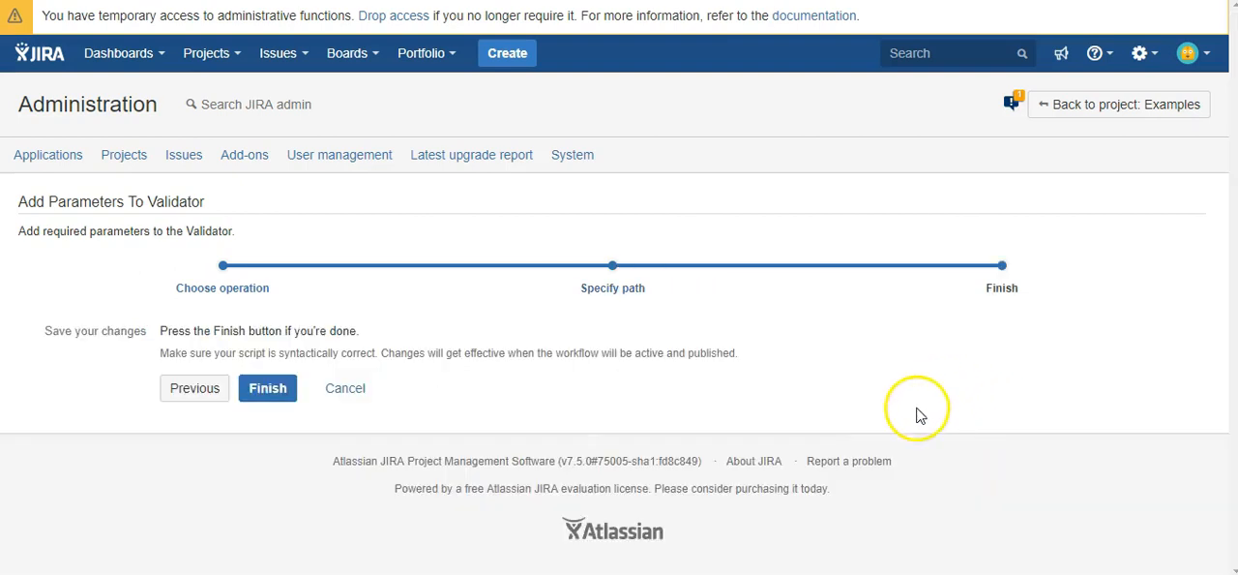
{"action": "left_click", "coordinate": [279, 396]}
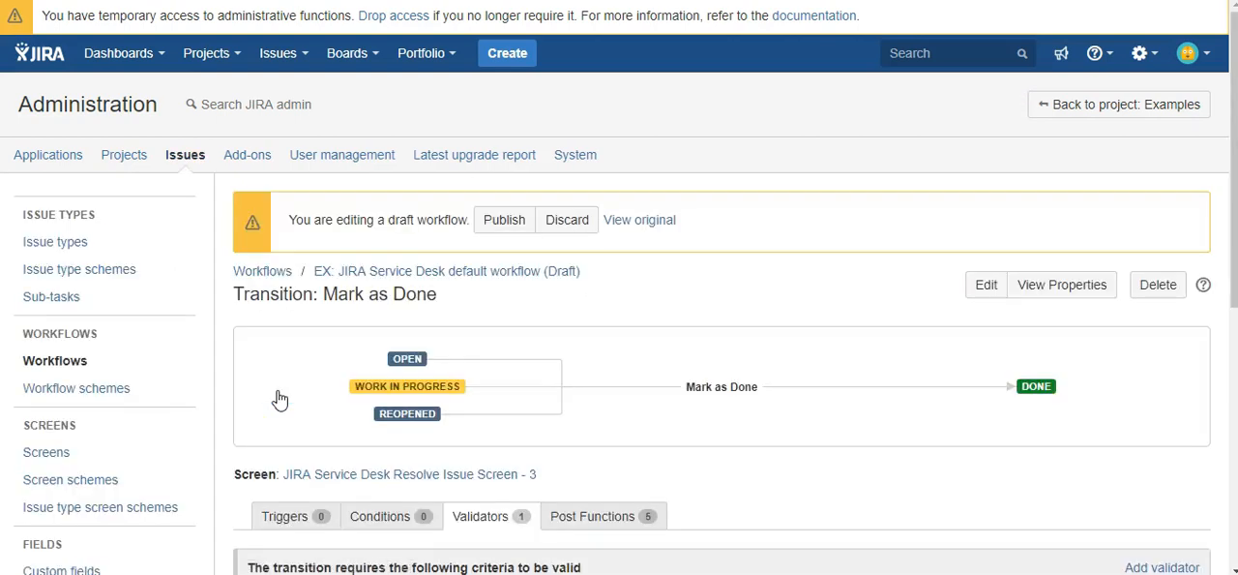
Publish the draft workflow without saving a backup copy
{"action": "scroll", "coordinate": [276, 398], "scroll_direction": "down", "scroll_amount": 2}
{"action": "left_click", "coordinate": [507, 134]}
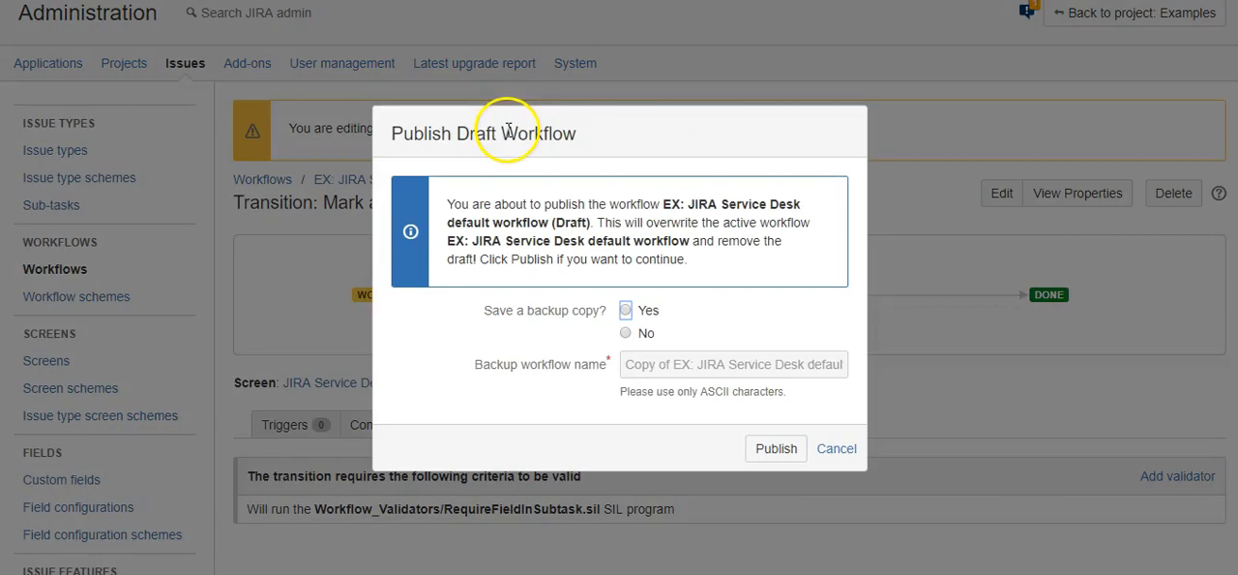
{"action": "left_click", "coordinate": [626, 334]}
{"action": "left_click", "coordinate": [766, 449]}
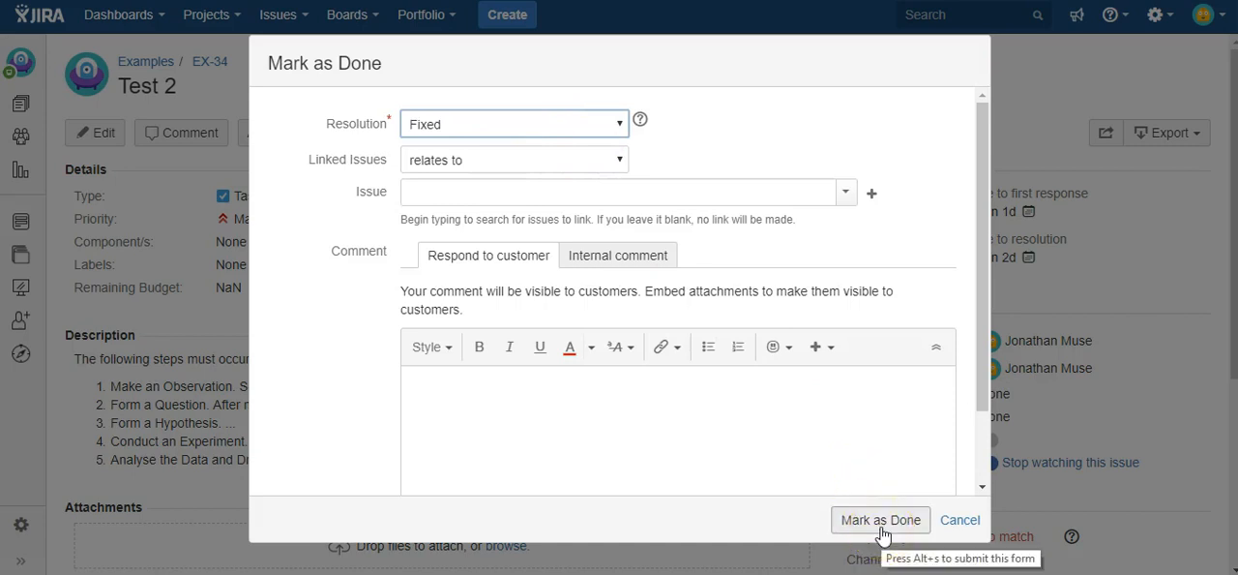
Try to mark issue EX-34 Test 2 as done with resolution Fixed, read the validator's response, and cancel the transition
{"action": "left_click", "coordinate": [880, 523]}
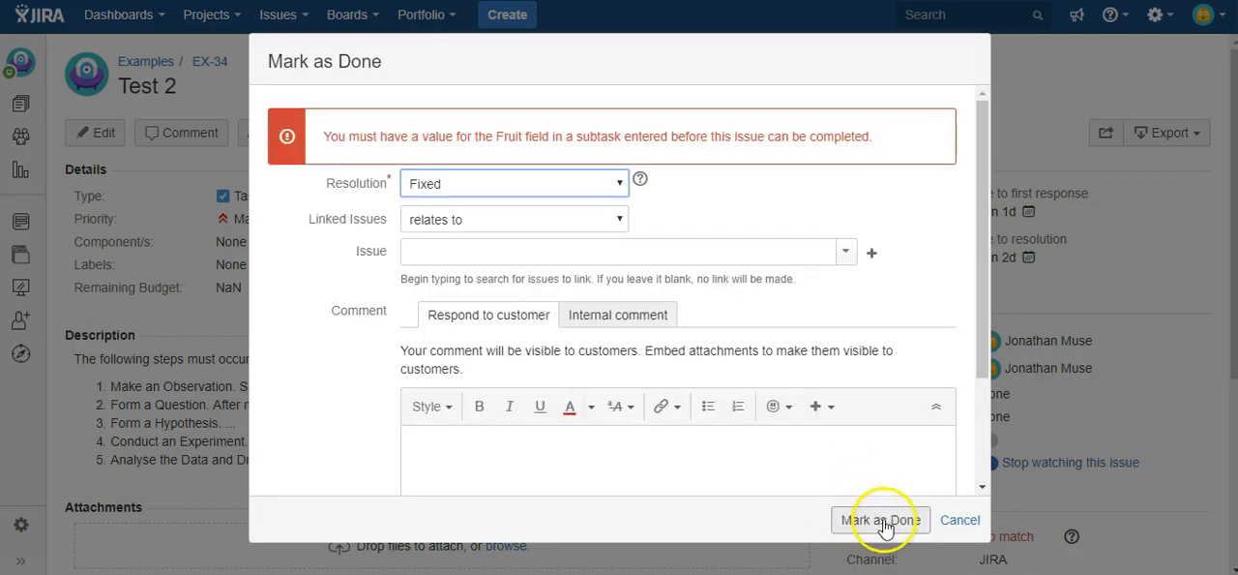
{"action": "left_click_drag", "start_coordinate": [324, 139], "coordinate": [898, 145]}
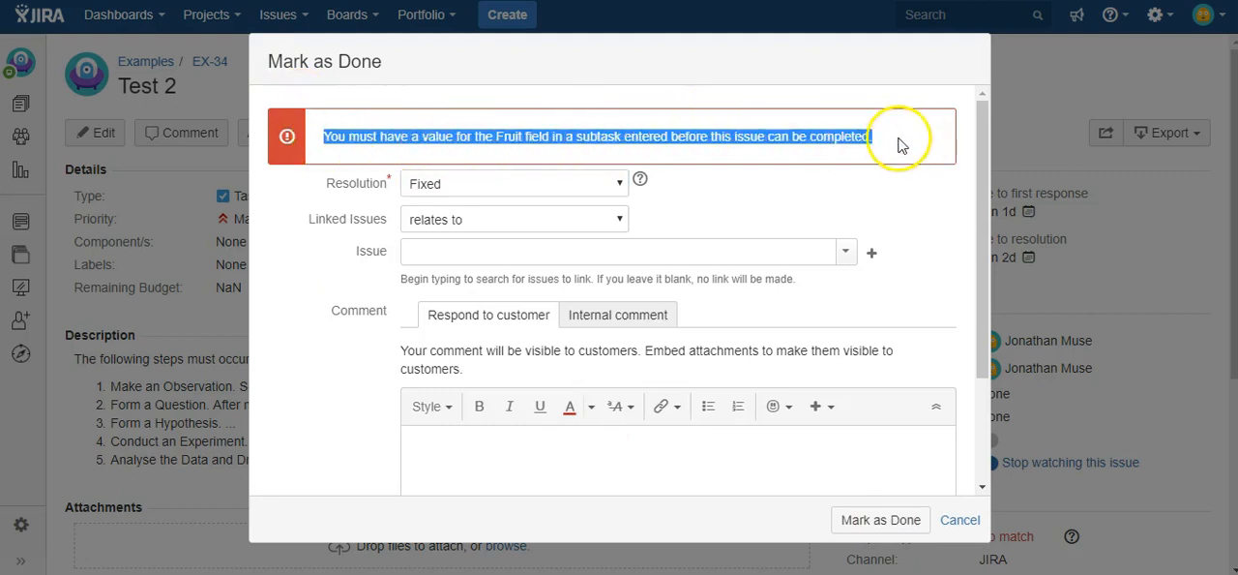
{"action": "left_click", "coordinate": [961, 520]}
Open the Transition Test sub-task of EX-34 for editing, select Banana for the Fruit field, and update it
{"action": "scroll", "coordinate": [331, 256], "scroll_direction": "down", "scroll_amount": 3}
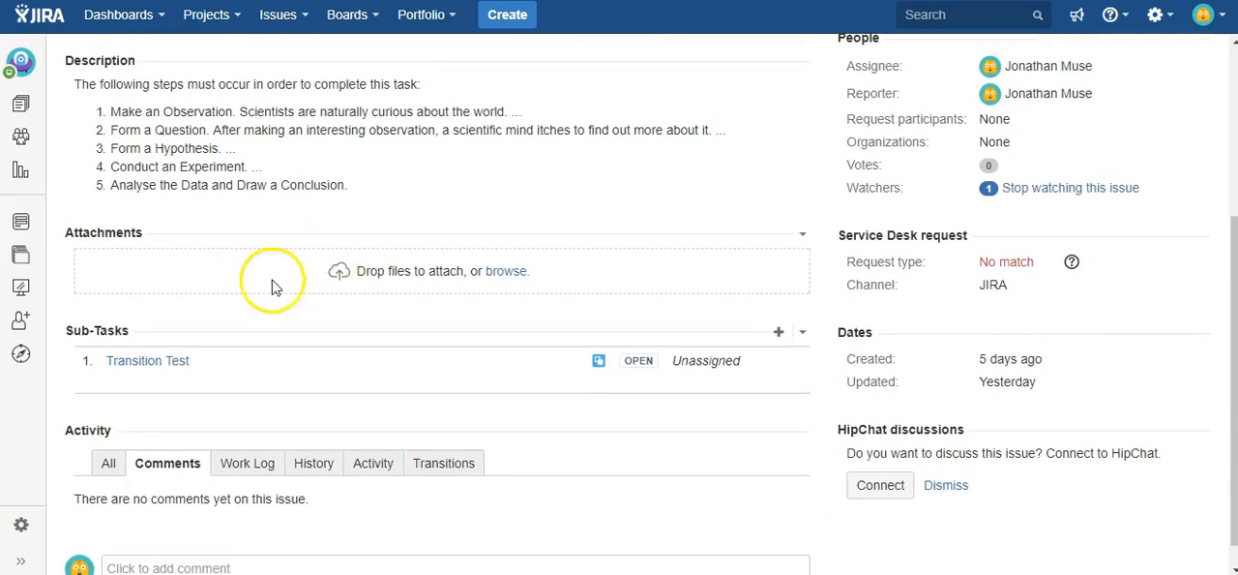
{"action": "left_click", "coordinate": [146, 367]}
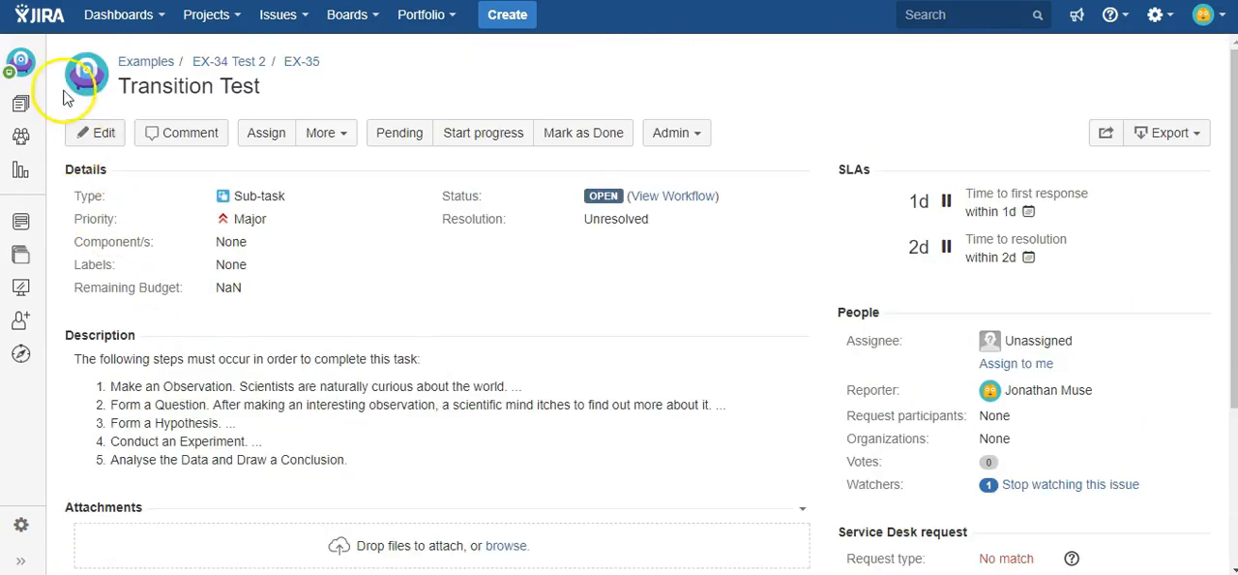
{"action": "left_click", "coordinate": [101, 133]}
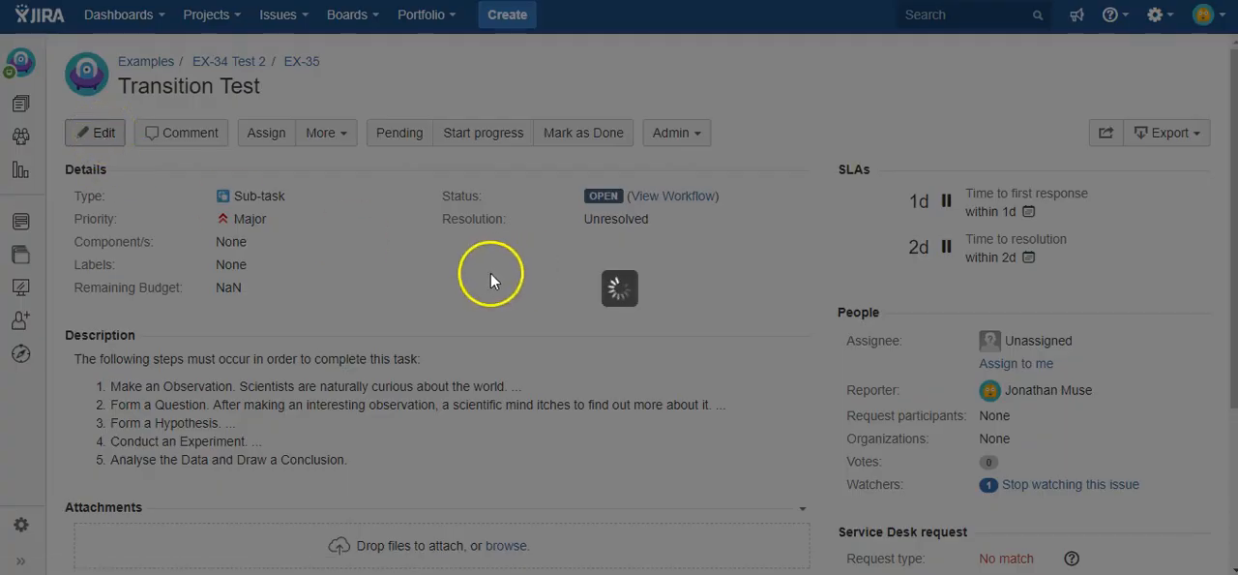
{"action": "scroll", "coordinate": [487, 279], "scroll_direction": "down", "scroll_amount": 12}
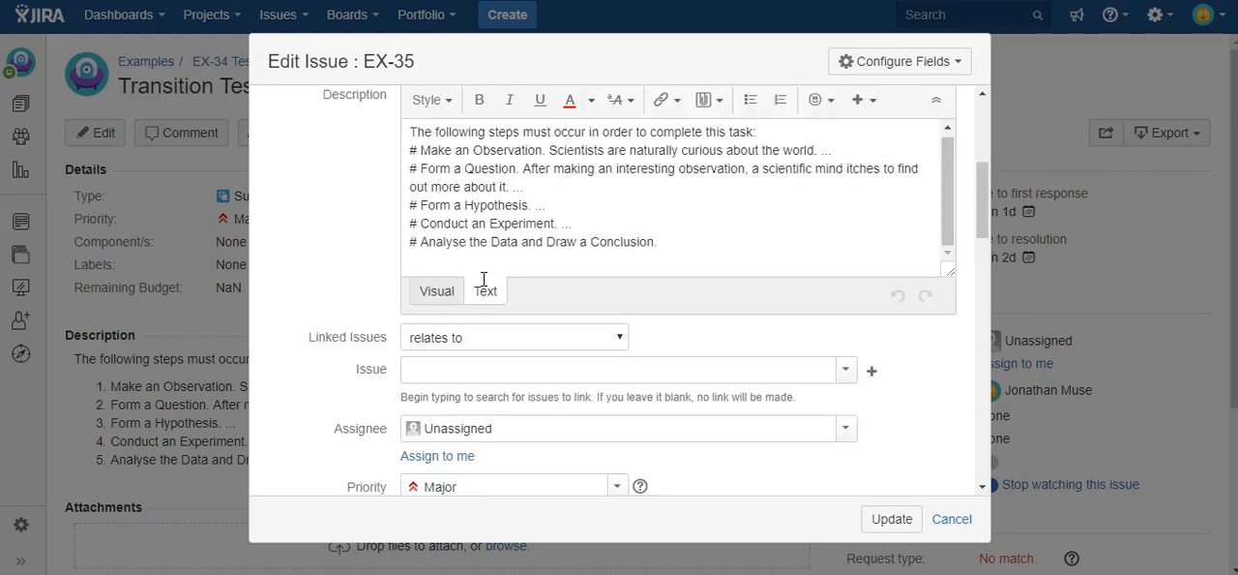
{"action": "scroll", "coordinate": [474, 281], "scroll_direction": "down", "scroll_amount": 4}
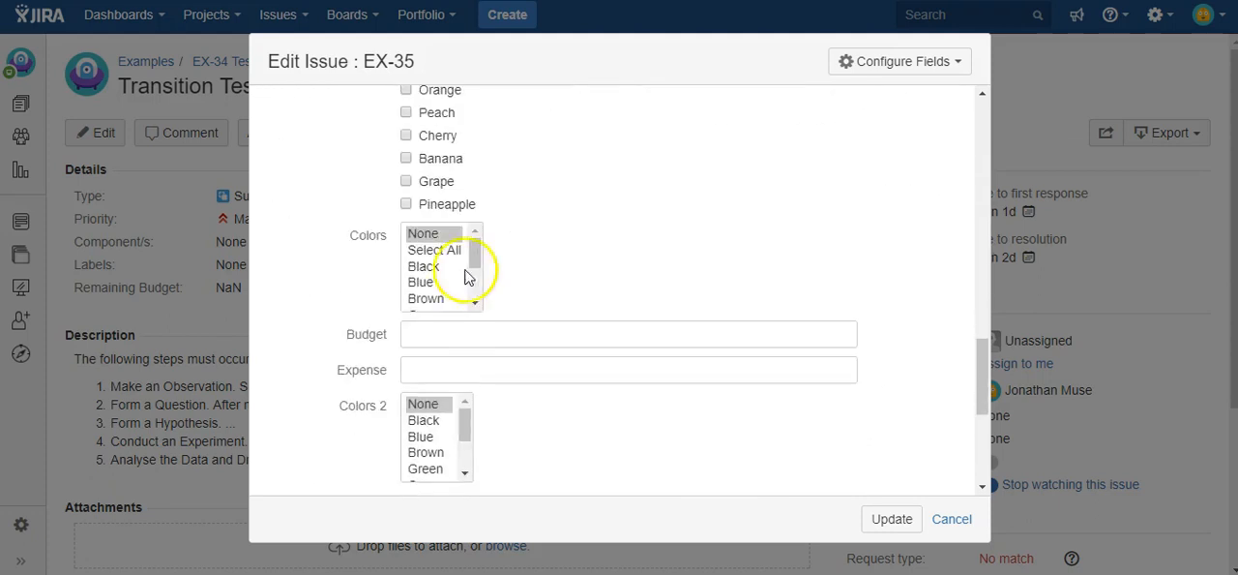
{"action": "scroll", "coordinate": [471, 273], "scroll_direction": "up", "scroll_amount": 2}
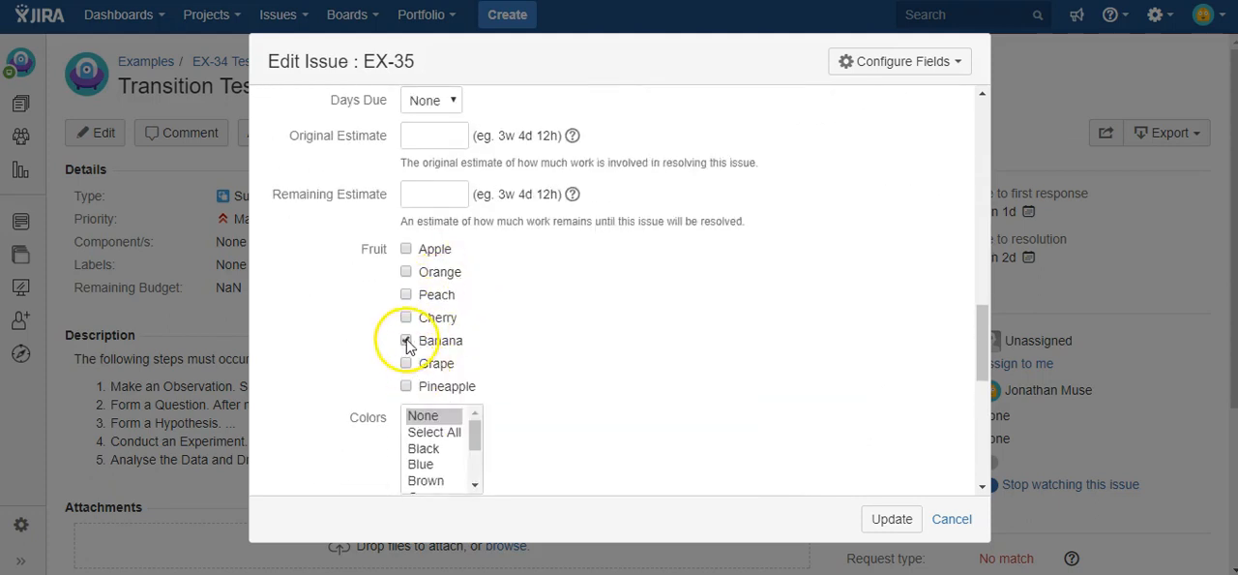
{"action": "left_click", "coordinate": [892, 522]}
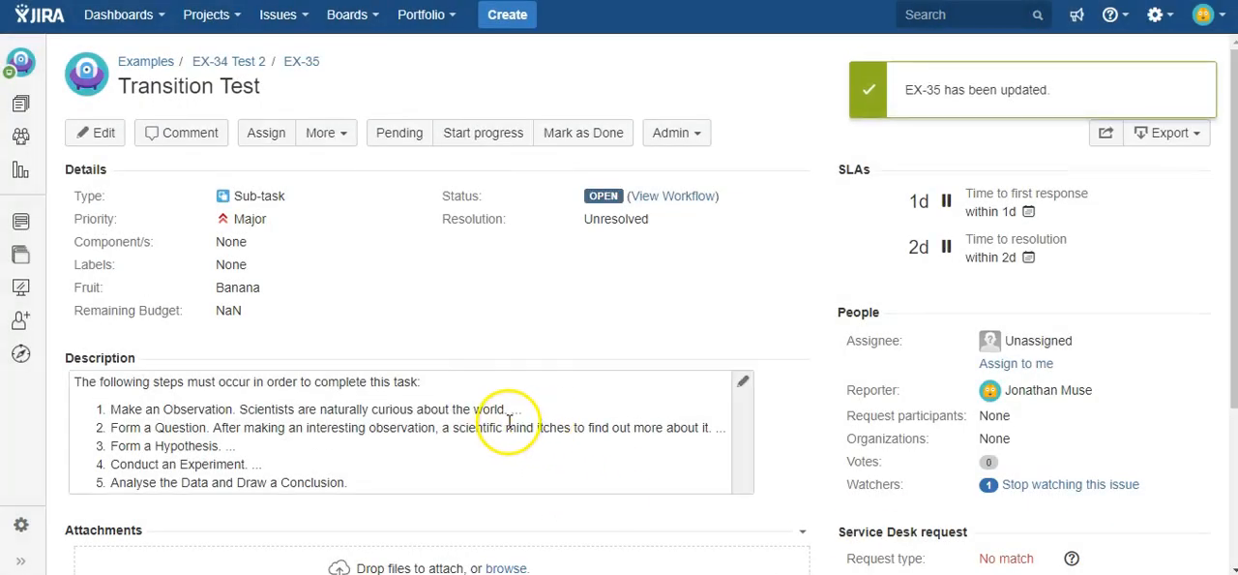
Return to the parent issue EX-34 Test 2 and mark it as done with resolution Fixed
{"action": "left_click", "coordinate": [228, 64]}
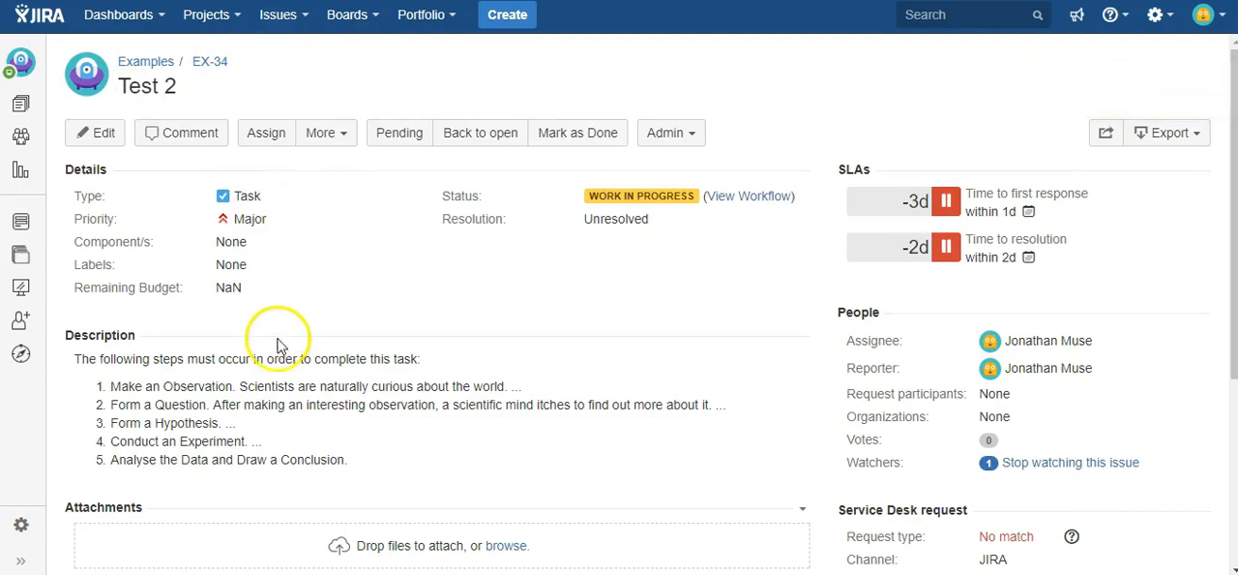
{"action": "left_click", "coordinate": [603, 138]}
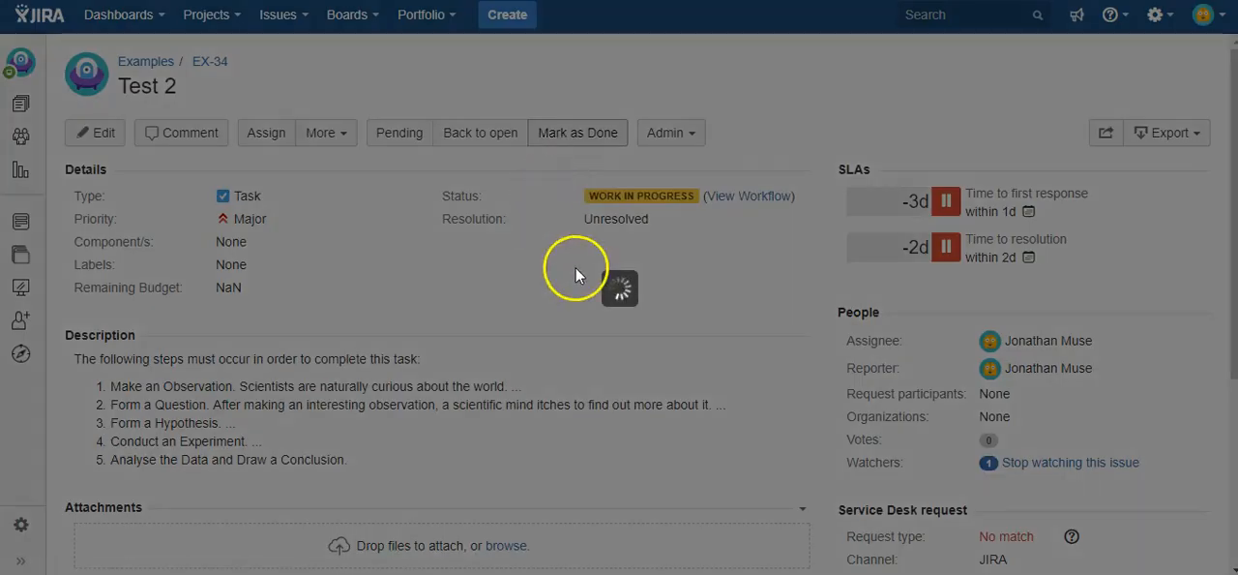
{"action": "left_click", "coordinate": [878, 520]}
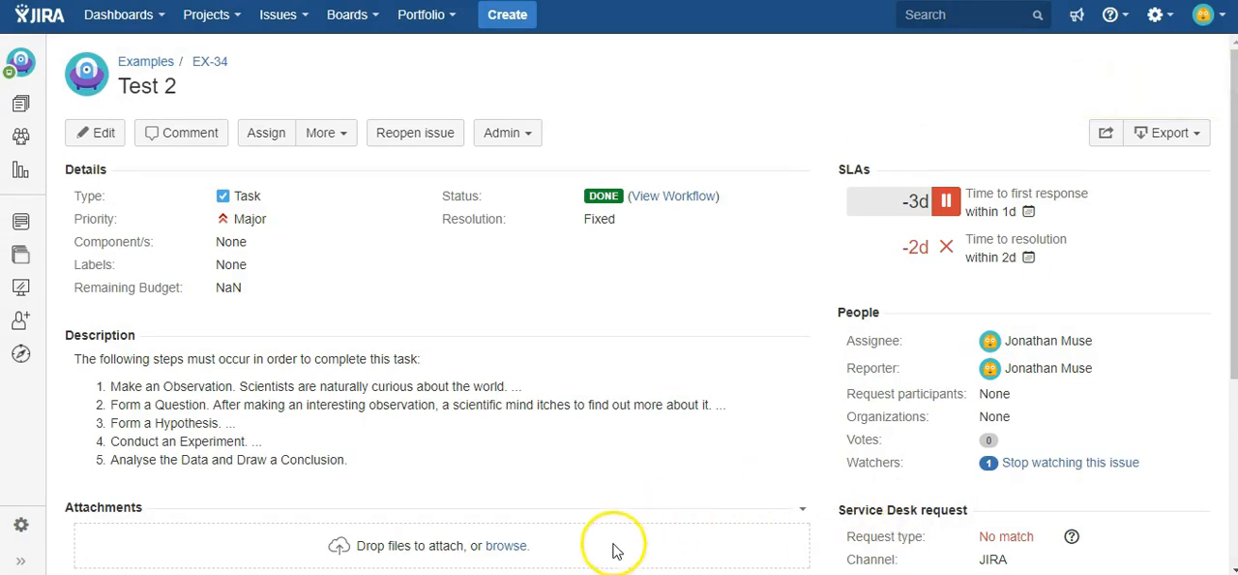
Delete the Transition Test sub-task from EX-34, confirming the deletion
{"action": "scroll", "coordinate": [609, 537], "scroll_direction": "down", "scroll_amount": 3}
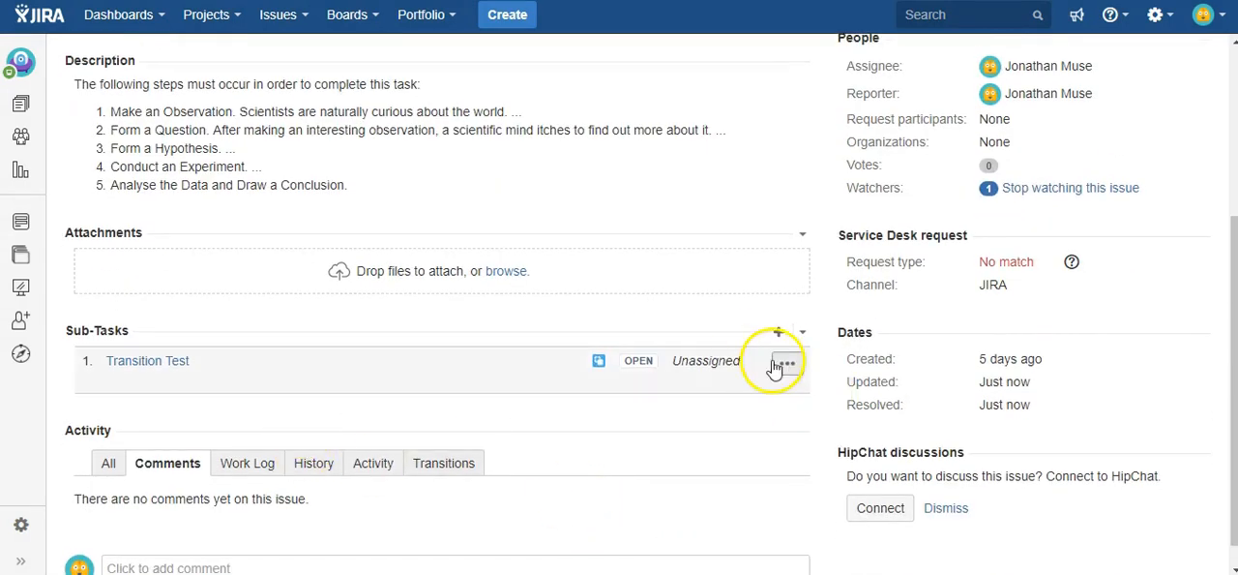
{"action": "left_click", "coordinate": [781, 367]}
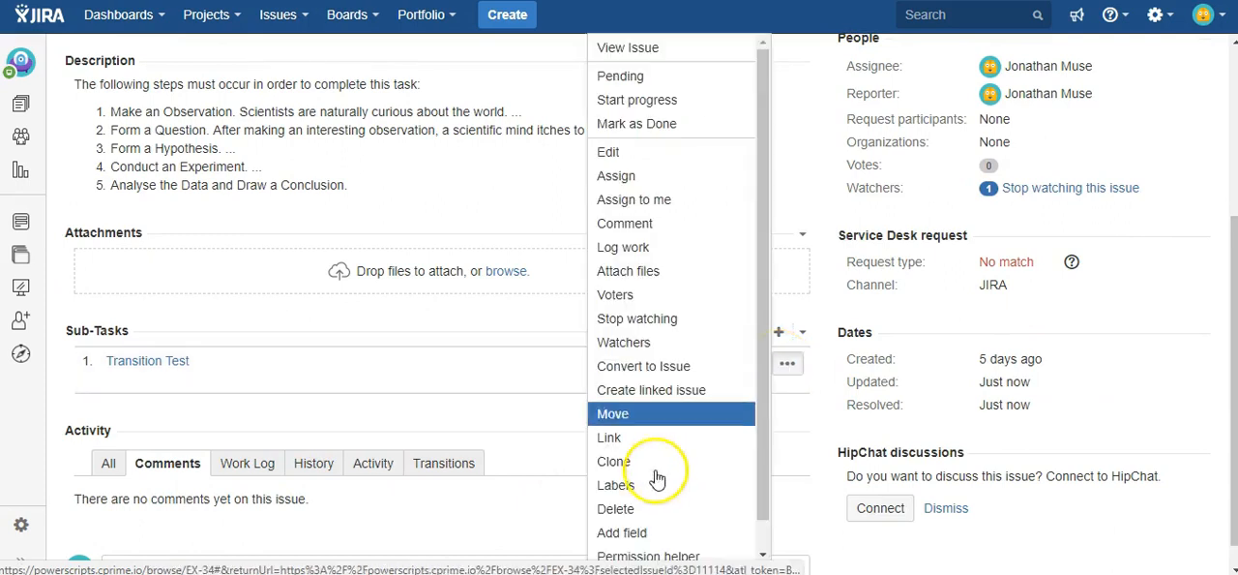
{"action": "left_click", "coordinate": [614, 505]}
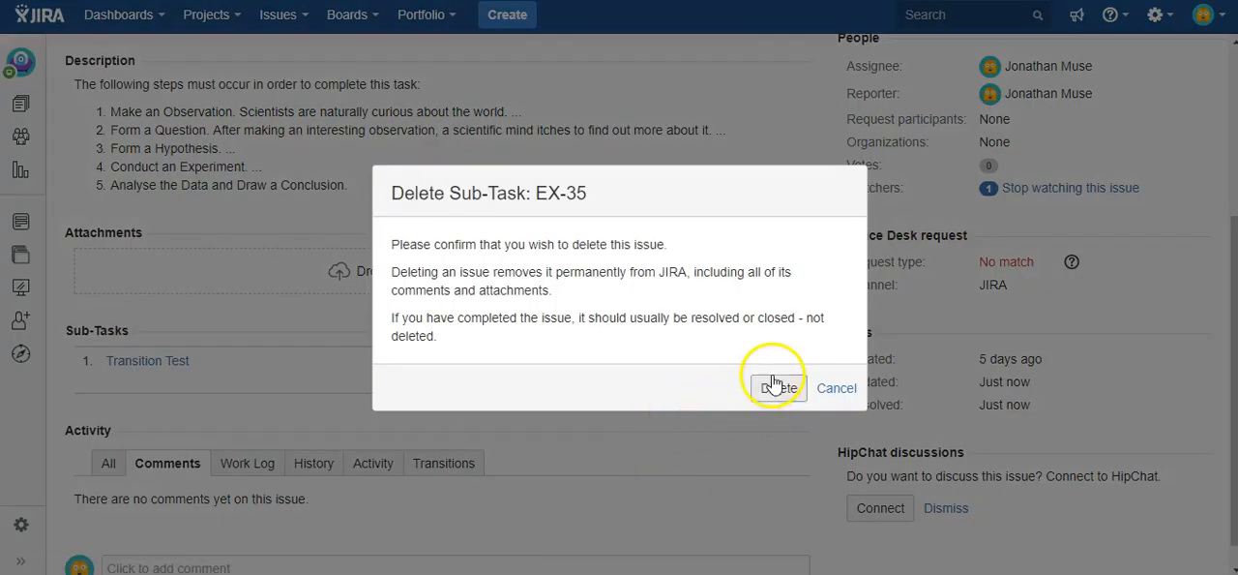
{"action": "left_click", "coordinate": [775, 389]}
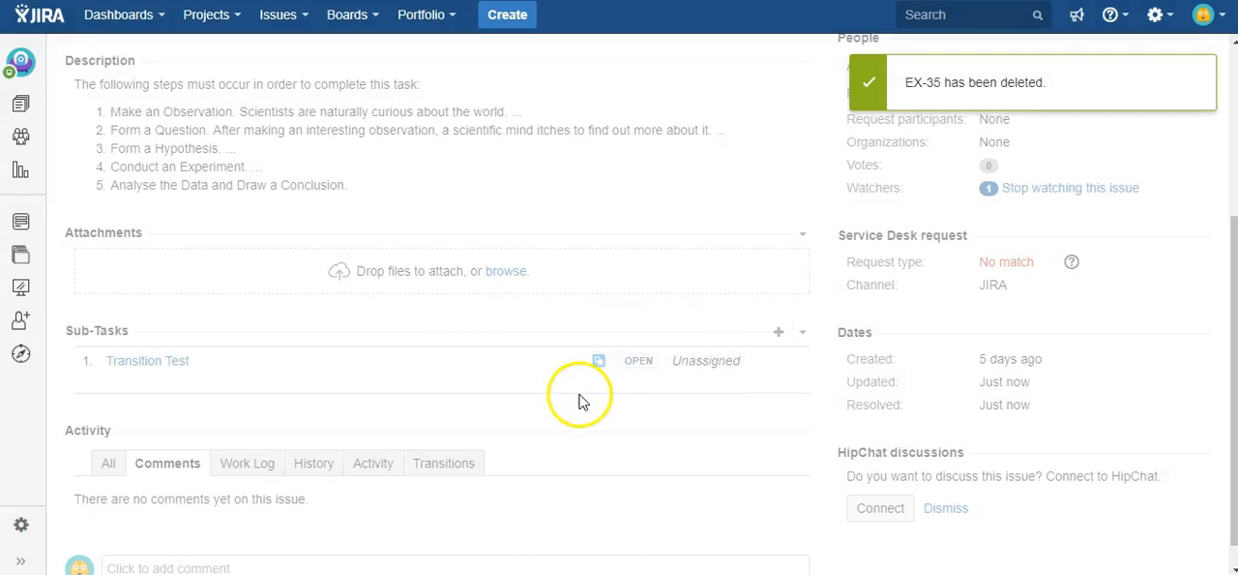
Reopen issue EX-34 and try to mark it as done with resolution Fixed while it has no sub-task
{"action": "scroll", "coordinate": [517, 400], "scroll_direction": "up", "scroll_amount": 3}
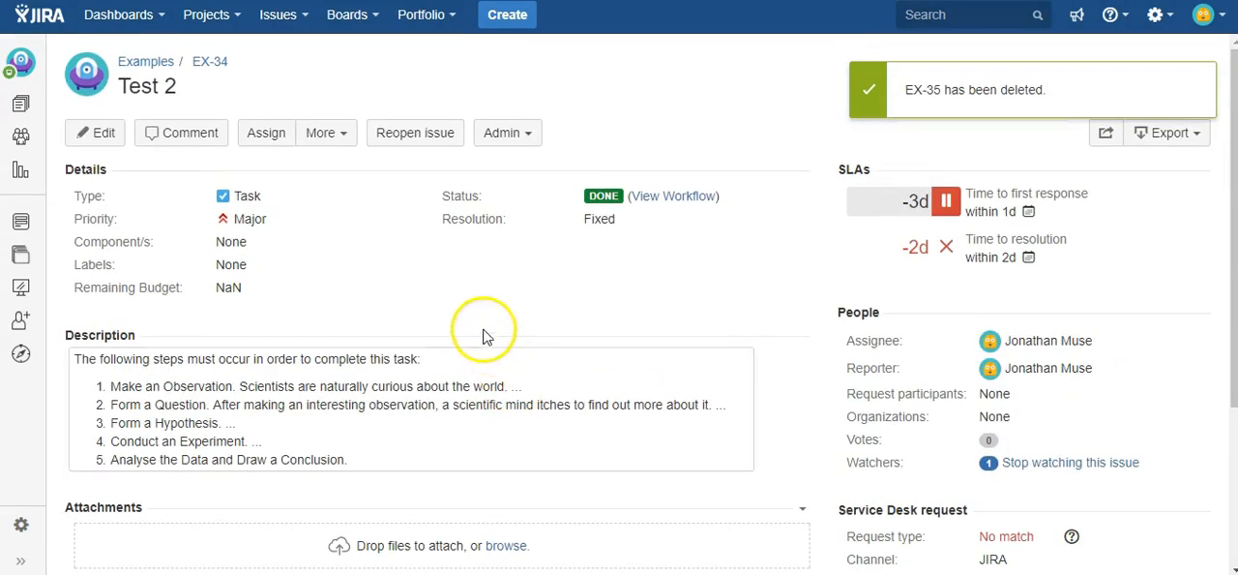
{"action": "left_click", "coordinate": [395, 145]}
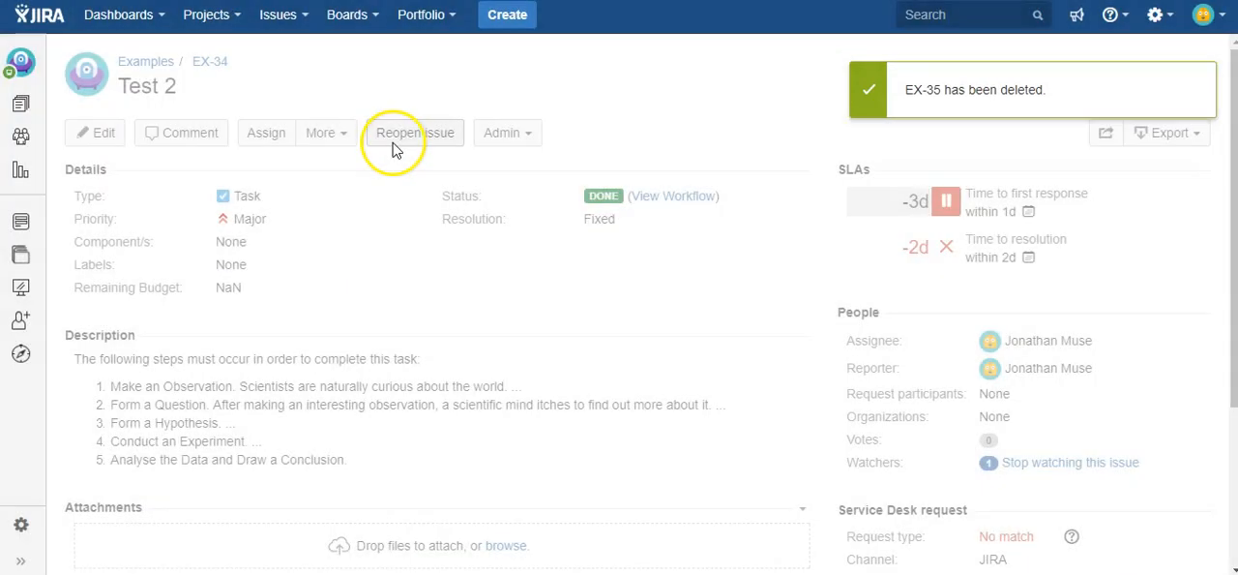
{"action": "left_click", "coordinate": [571, 138]}
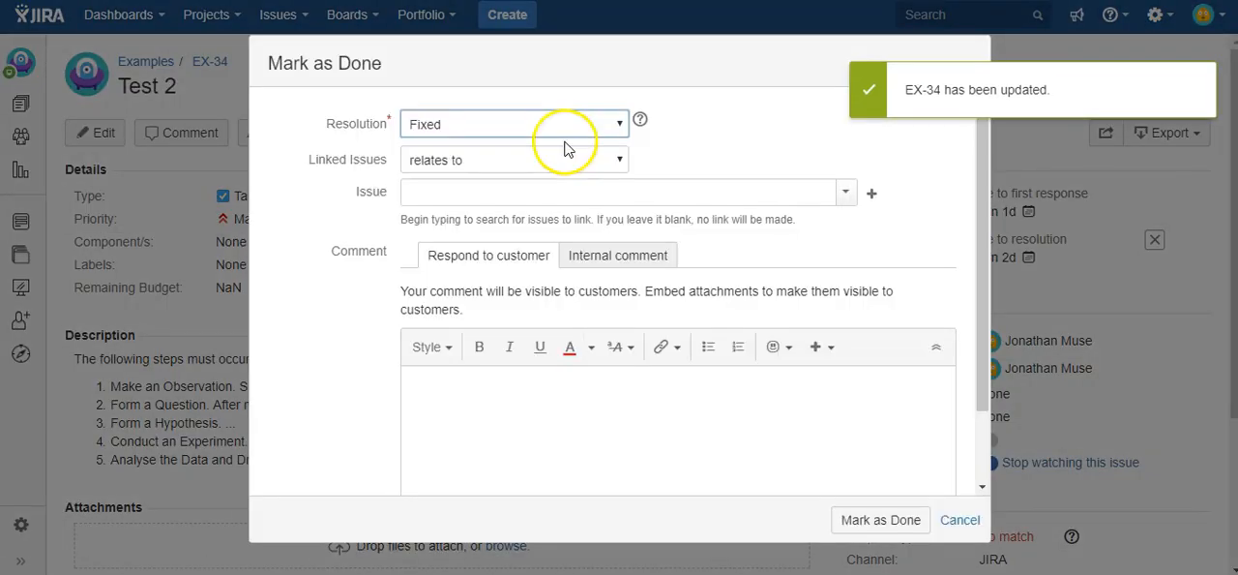
{"action": "left_click", "coordinate": [859, 523]}
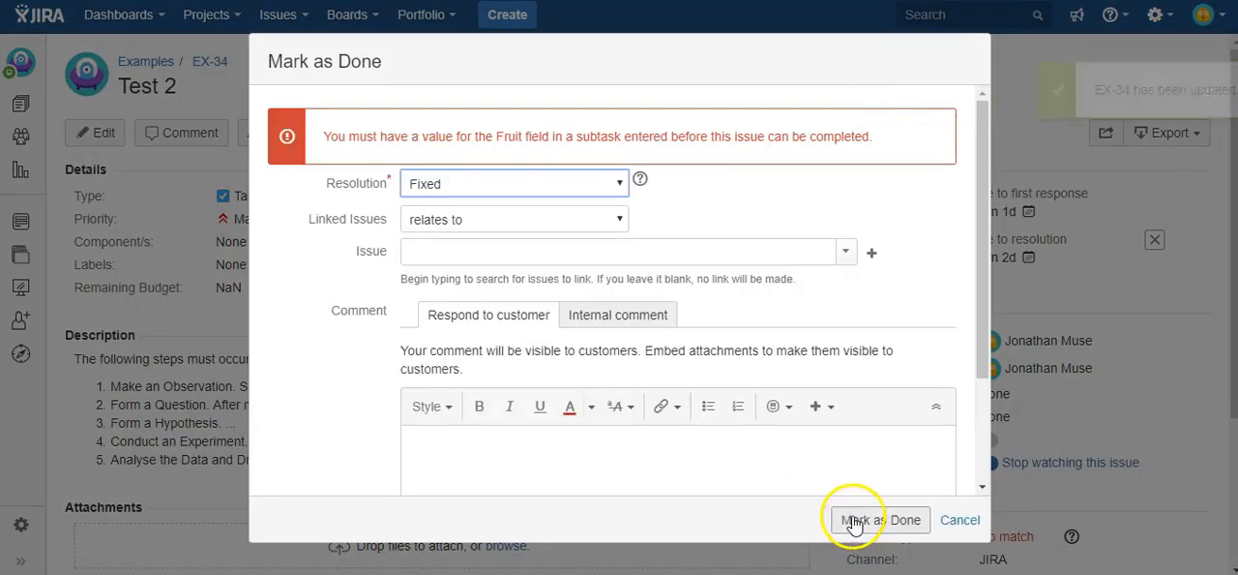